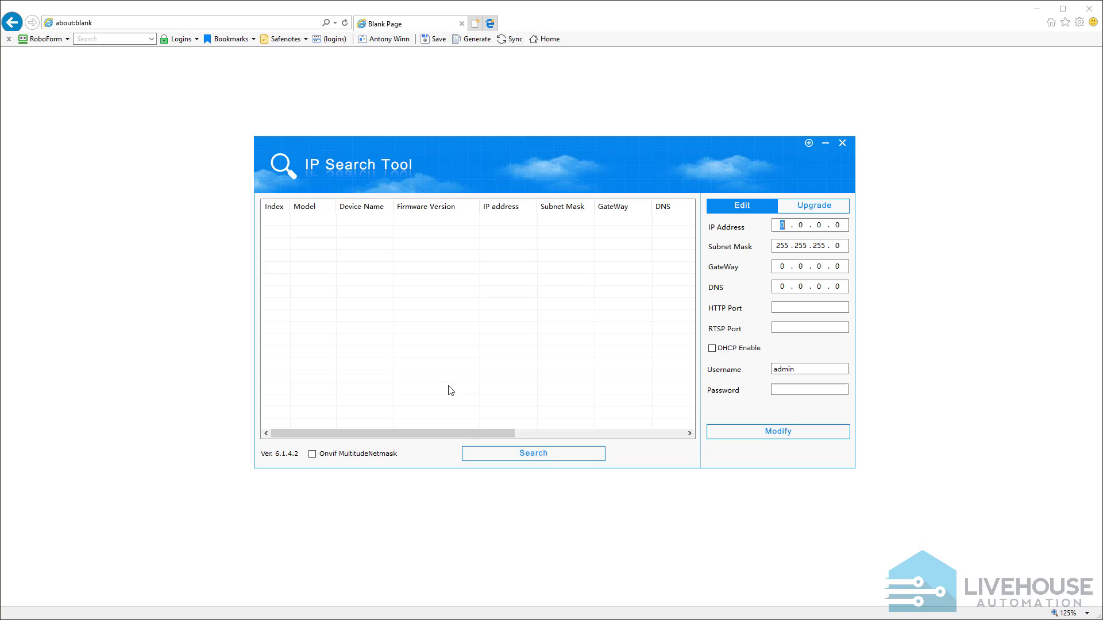
Search the network for cameras, select the unconfigured IPC device, and widen the Firmware Version column to show full names
{"action": "left_click", "coordinate": [541, 459]}
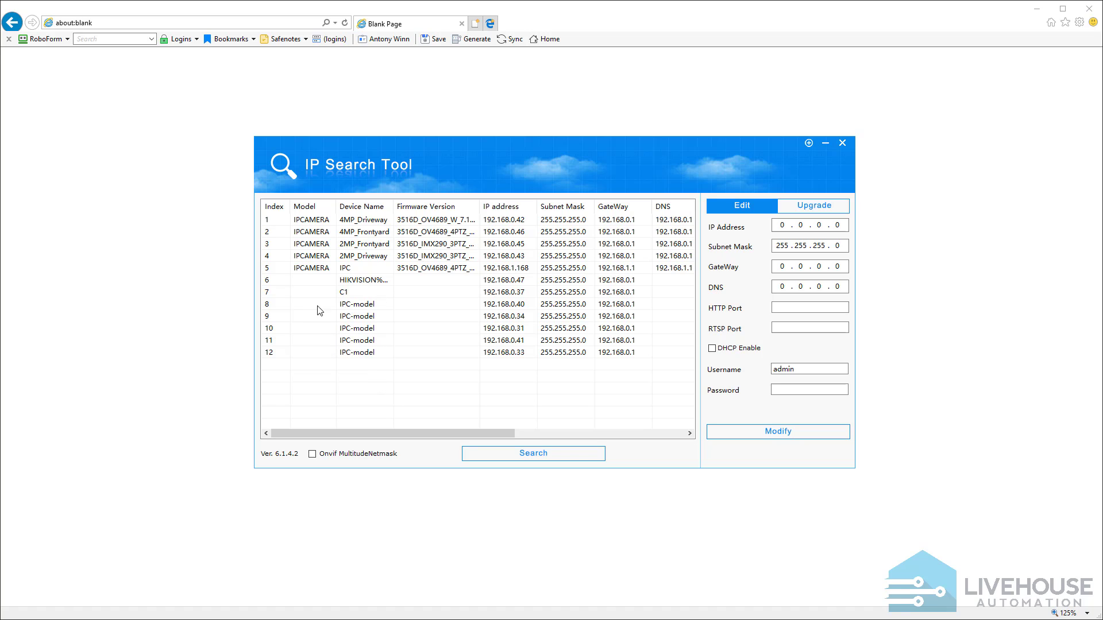
{"action": "left_click", "coordinate": [321, 270]}
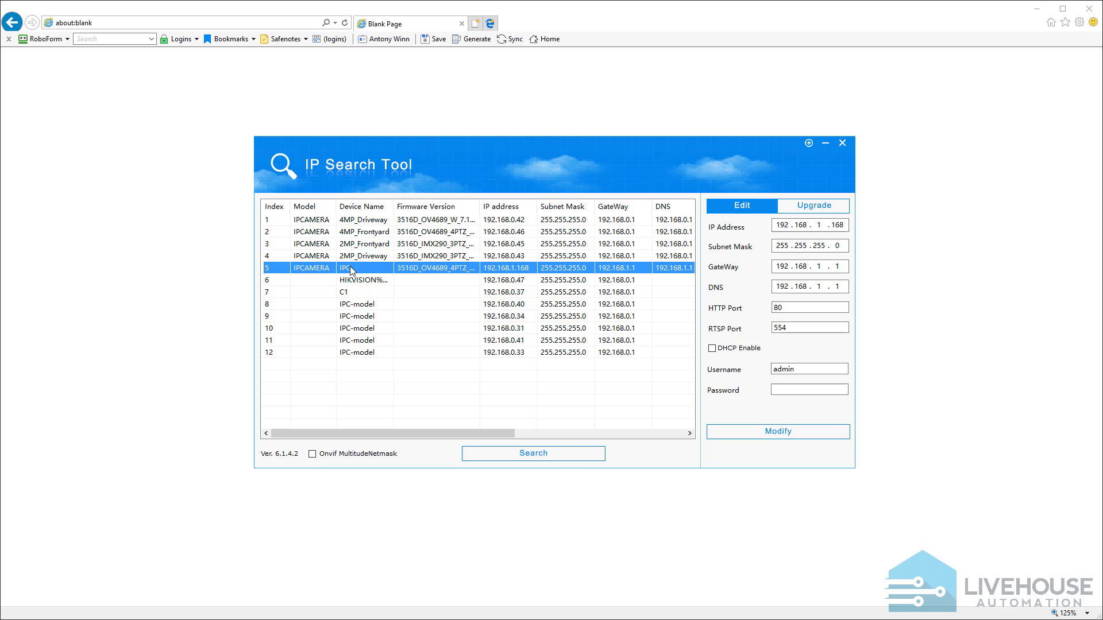
{"action": "left_click_drag", "start_coordinate": [480, 205], "coordinate": [523, 206]}
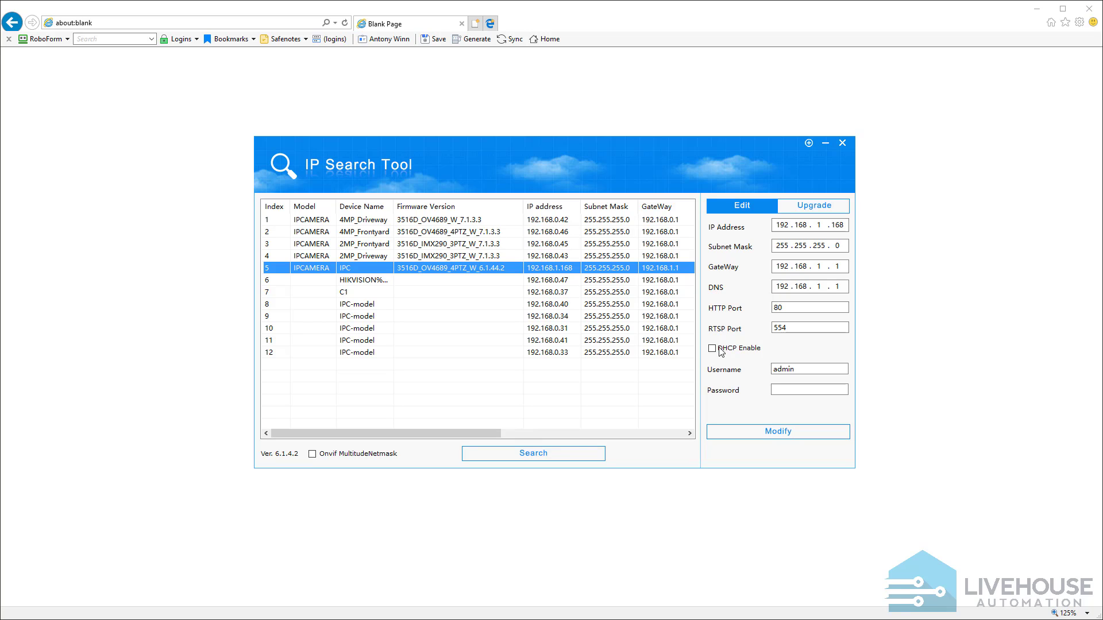
{"action": "key", "text": "alt+Tab"}
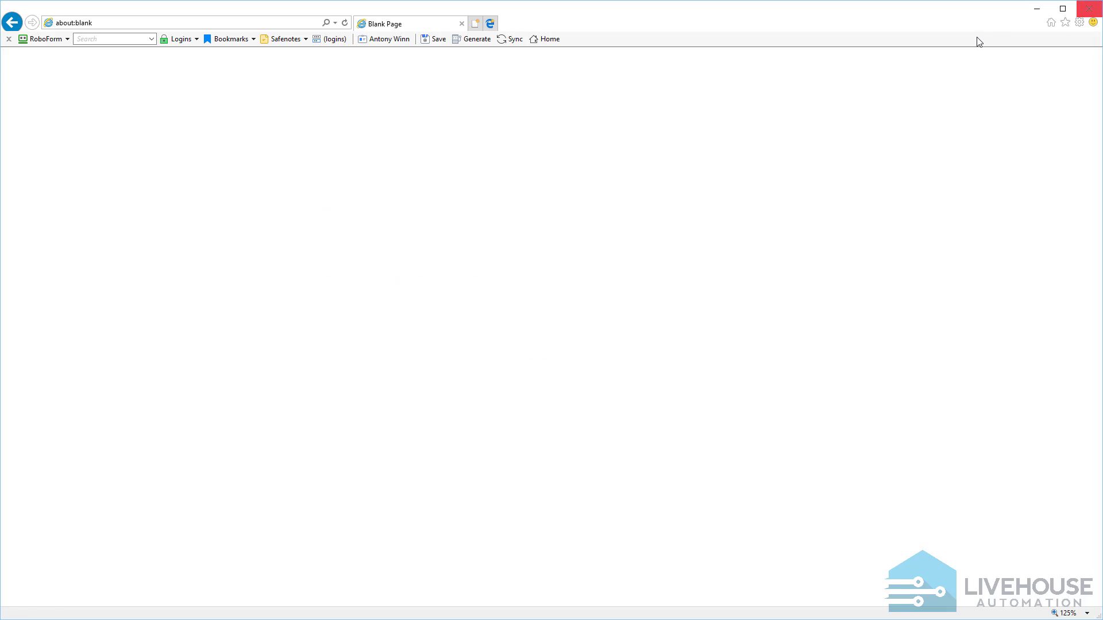
{"action": "left_click", "coordinate": [20, 612]}
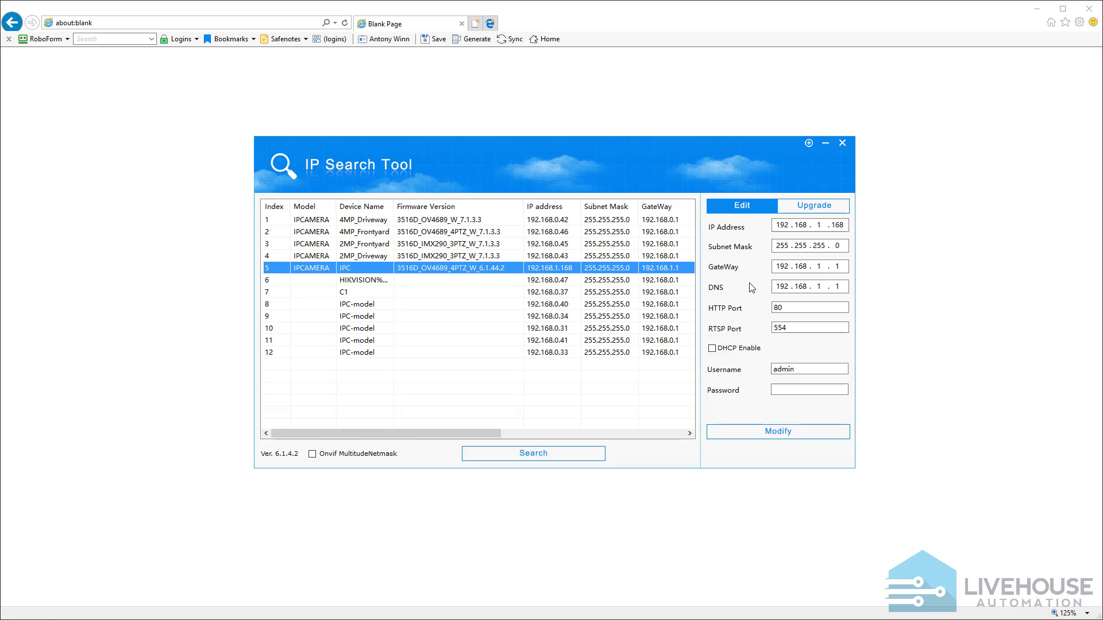
Set the selected IPC camera's IP address to 192.168.0.48
{"action": "left_click", "coordinate": [821, 226]}
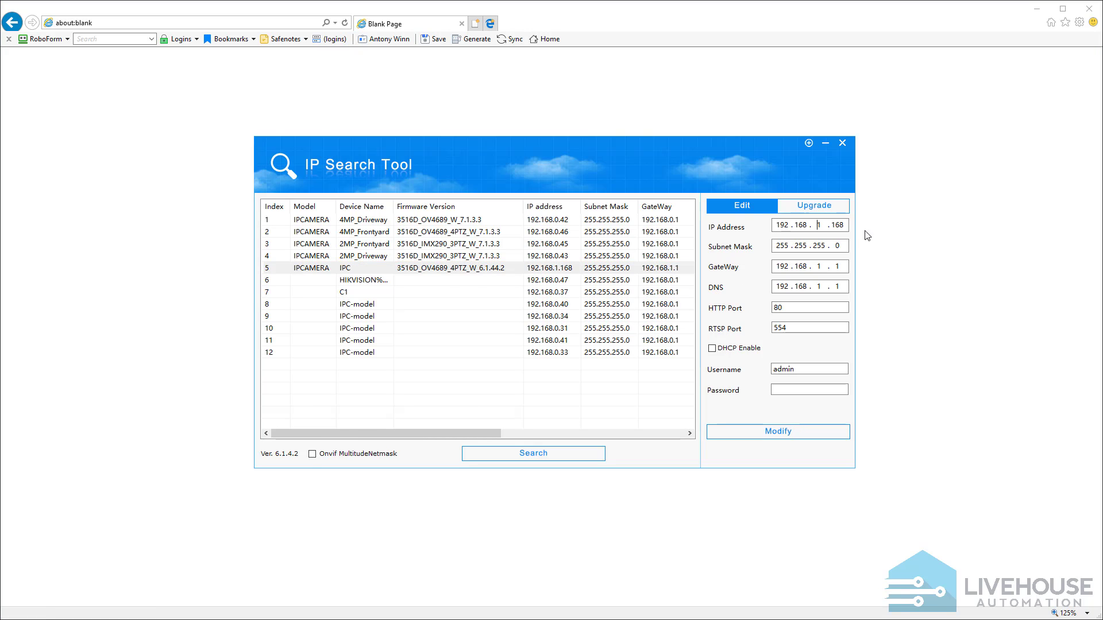
{"action": "key", "text": "BackSpace"}
{"action": "type", "text": "0"}
{"action": "key", "text": "Delete"}
{"action": "key", "text": "Delete"}
{"action": "key", "text": "Delete"}
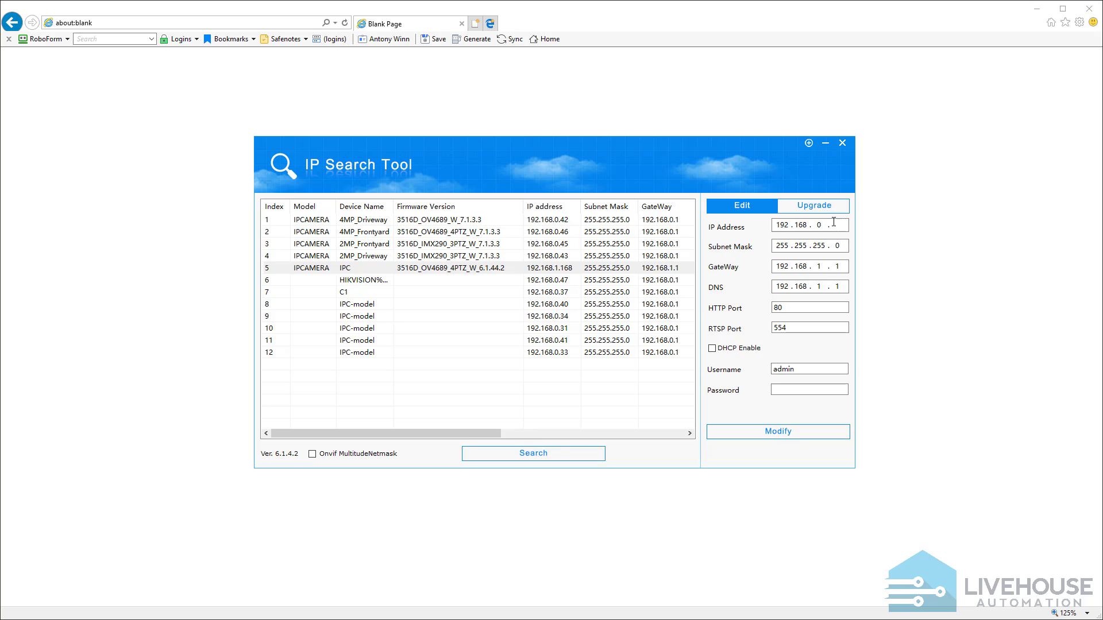
{"action": "type", "text": "48"}
Set the camera's gateway and DNS to 192.168.0.1, enter the account password, and apply the network changes
{"action": "left_click", "coordinate": [813, 268]}
{"action": "type", "text": "0"}
{"action": "double_click", "coordinate": [821, 286]}
{"action": "left_click", "coordinate": [798, 390]}
{"action": "type", "text": "admin"}
{"action": "left_click", "coordinate": [811, 431]}
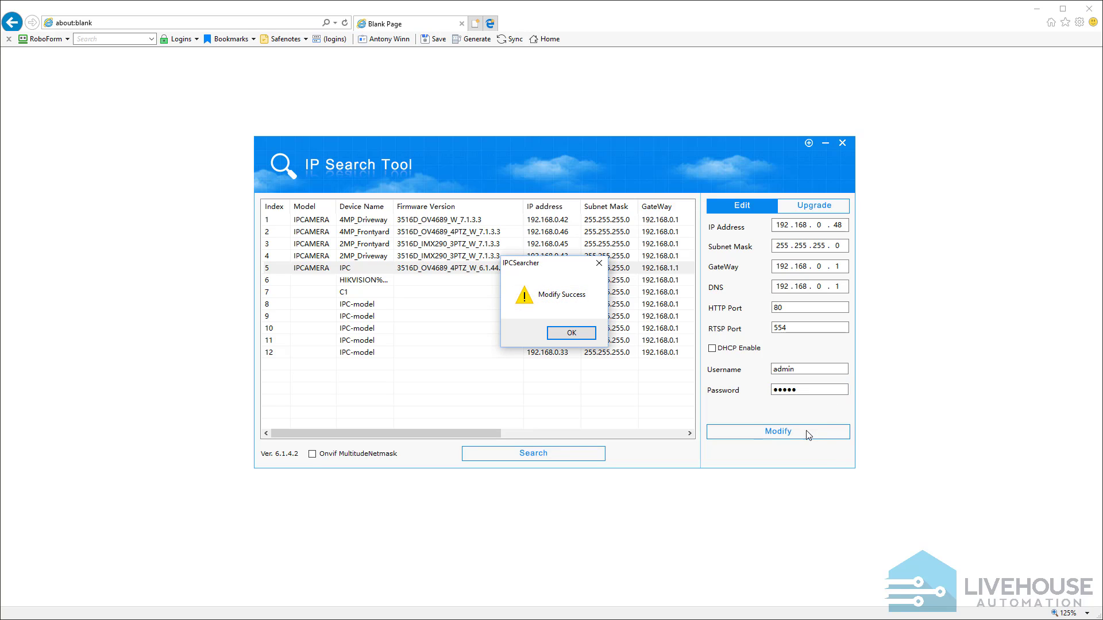
{"action": "left_click", "coordinate": [572, 334]}
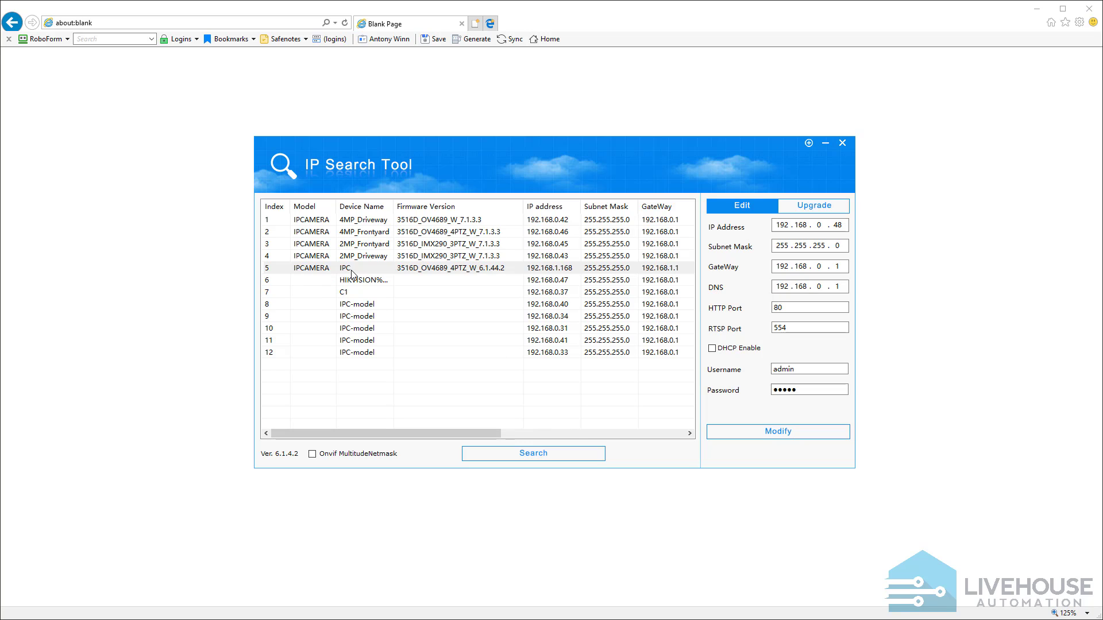
Search the network again and select the IPC camera in the refreshed device list
{"action": "left_click", "coordinate": [550, 455]}
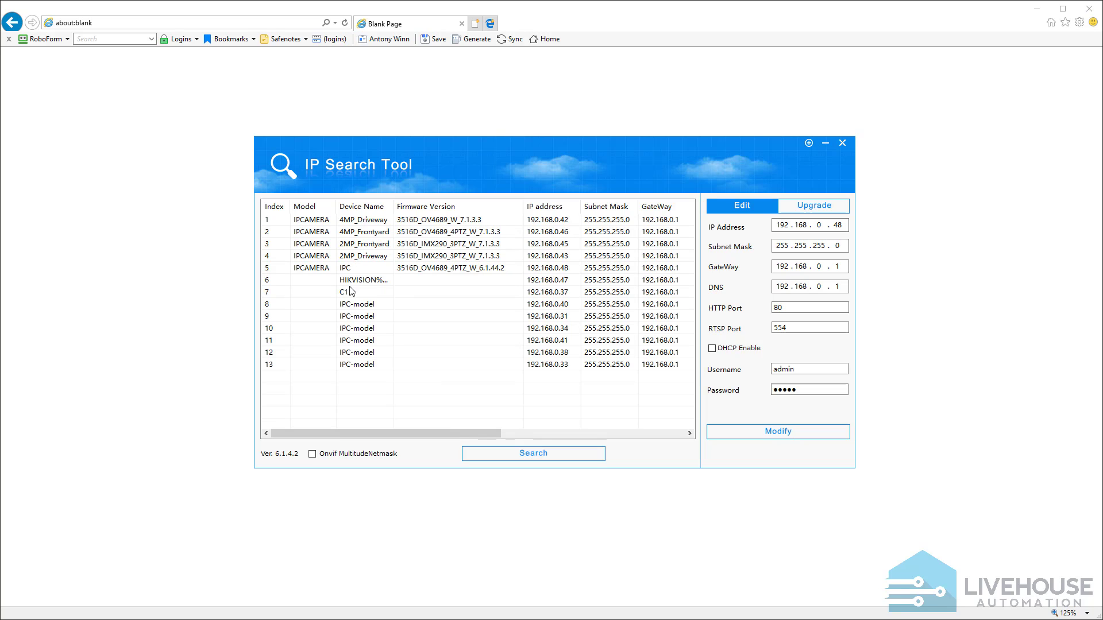
{"action": "left_click", "coordinate": [313, 270]}
{"action": "left_click", "coordinate": [314, 270]}
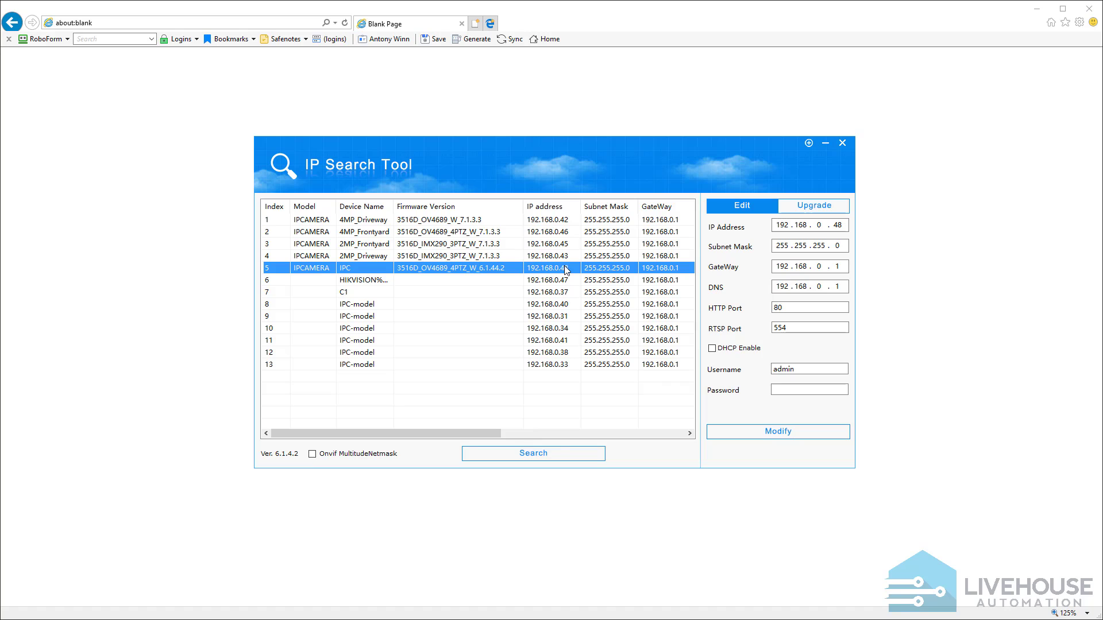
Choose 3516D_OV4689_W_7.1.3.3.fls from the Firmware folder as the upgrade file for the IPC camera
{"action": "left_click", "coordinate": [809, 208]}
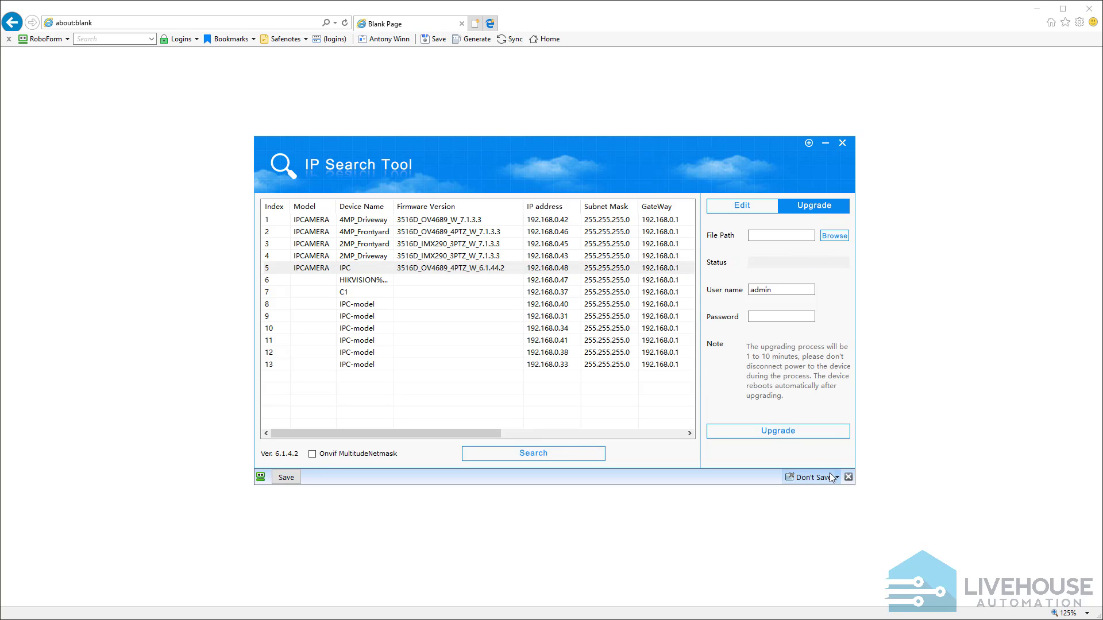
{"action": "left_click", "coordinate": [848, 477]}
{"action": "left_click", "coordinate": [833, 236]}
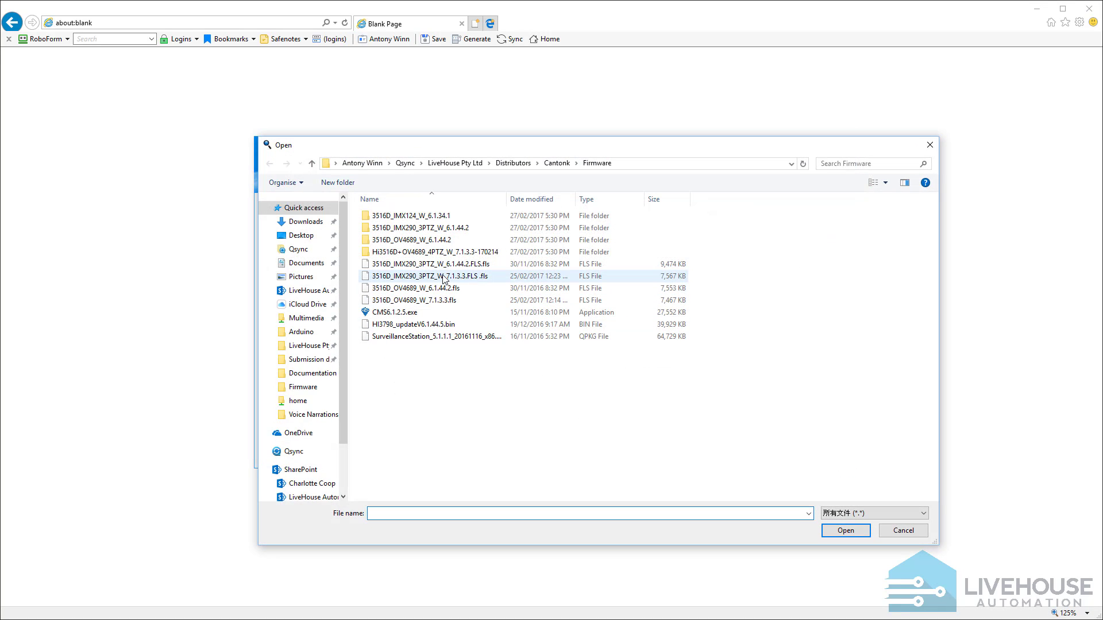
{"action": "left_click", "coordinate": [458, 302]}
{"action": "left_click", "coordinate": [824, 532]}
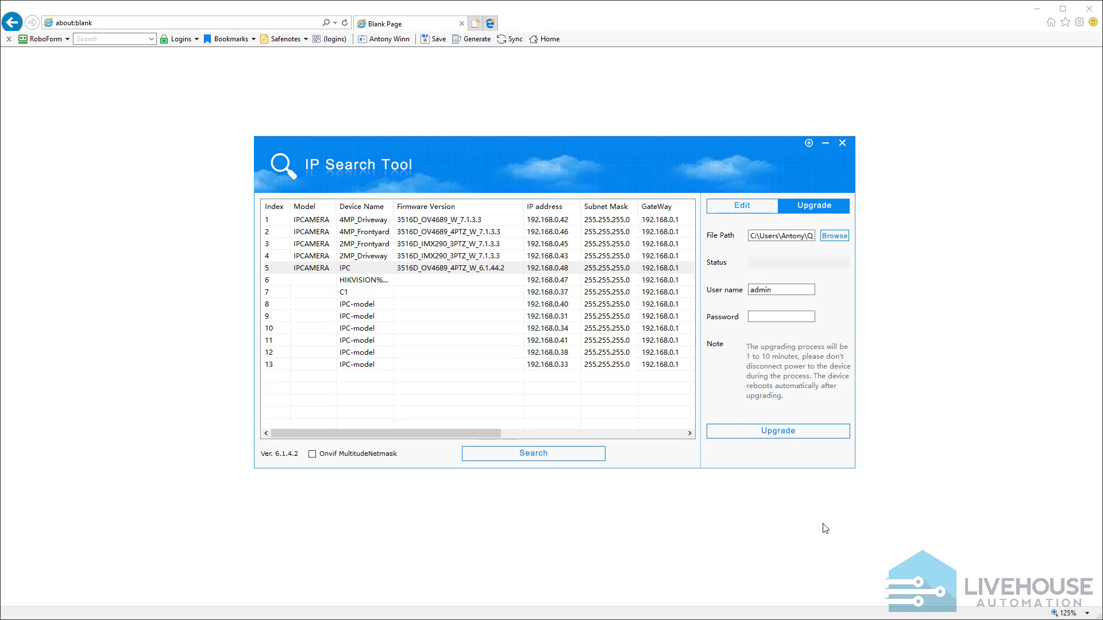
Enter the camera's account password and start the firmware upgrade
{"action": "left_click", "coordinate": [765, 316]}
{"action": "type", "text": "admin"}
{"action": "left_click", "coordinate": [785, 436]}
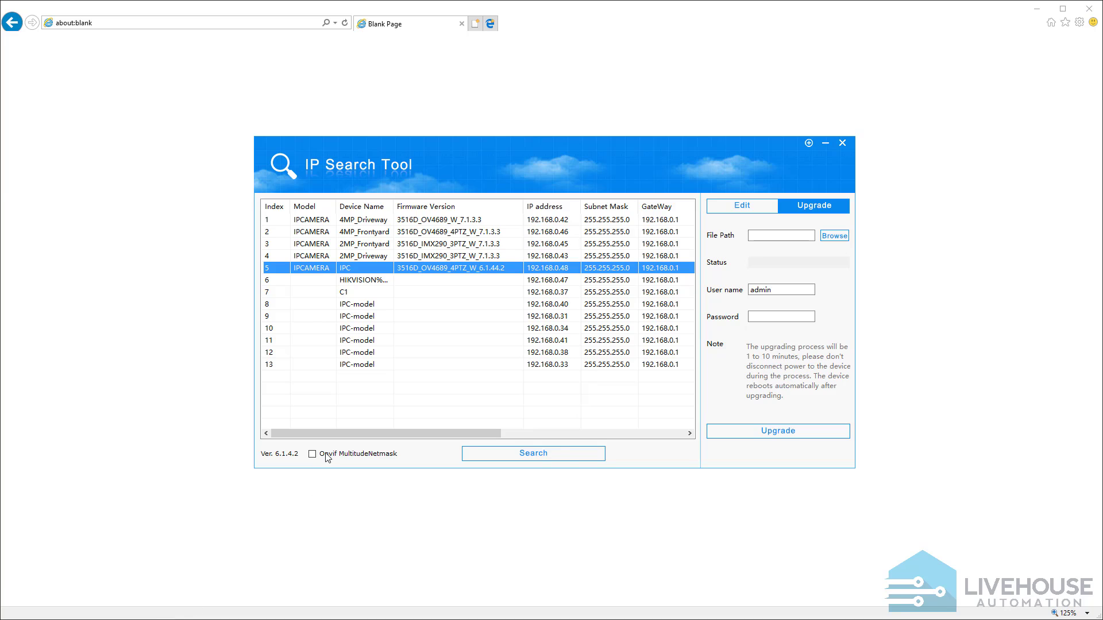
Search for the devices again and open the upgraded IPC camera's web page in the browser
{"action": "left_click", "coordinate": [572, 460]}
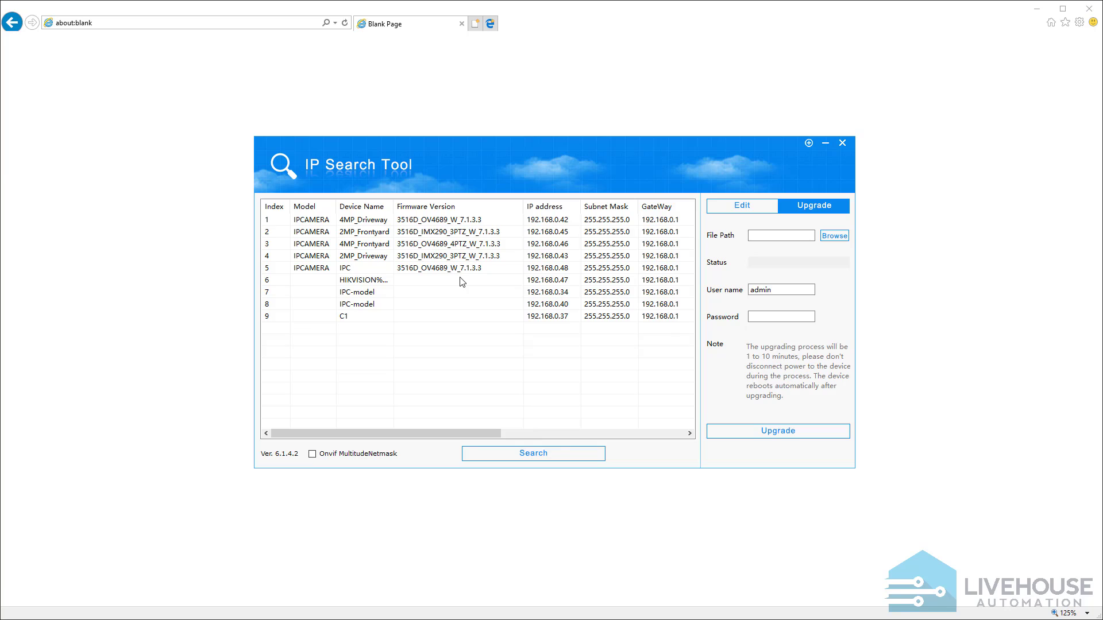
{"action": "left_click", "coordinate": [472, 271]}
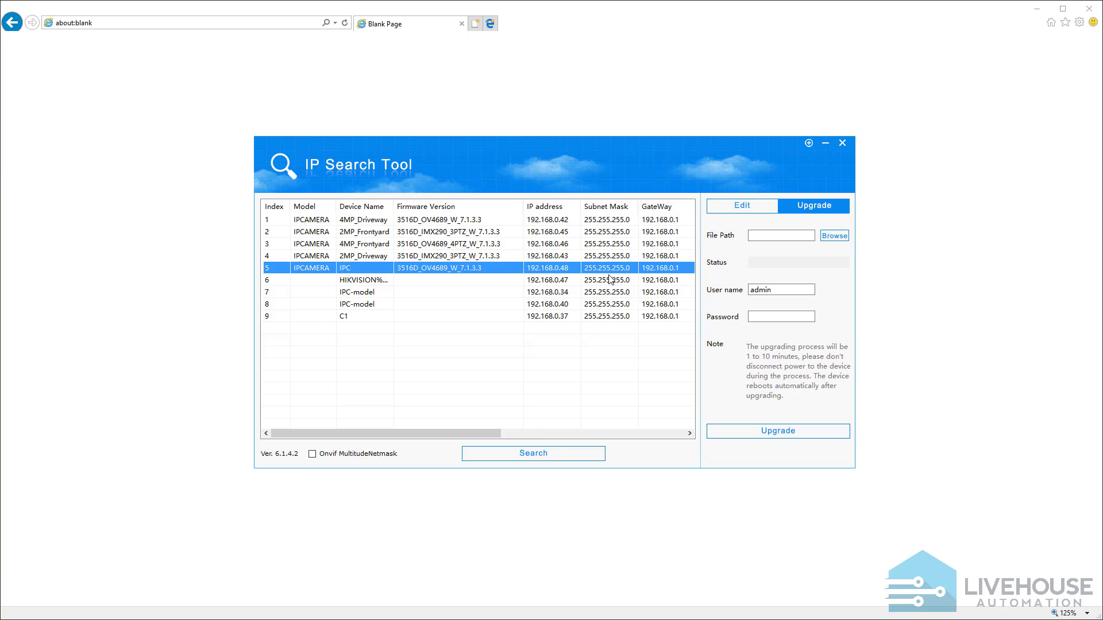
{"action": "double_click", "coordinate": [487, 267]}
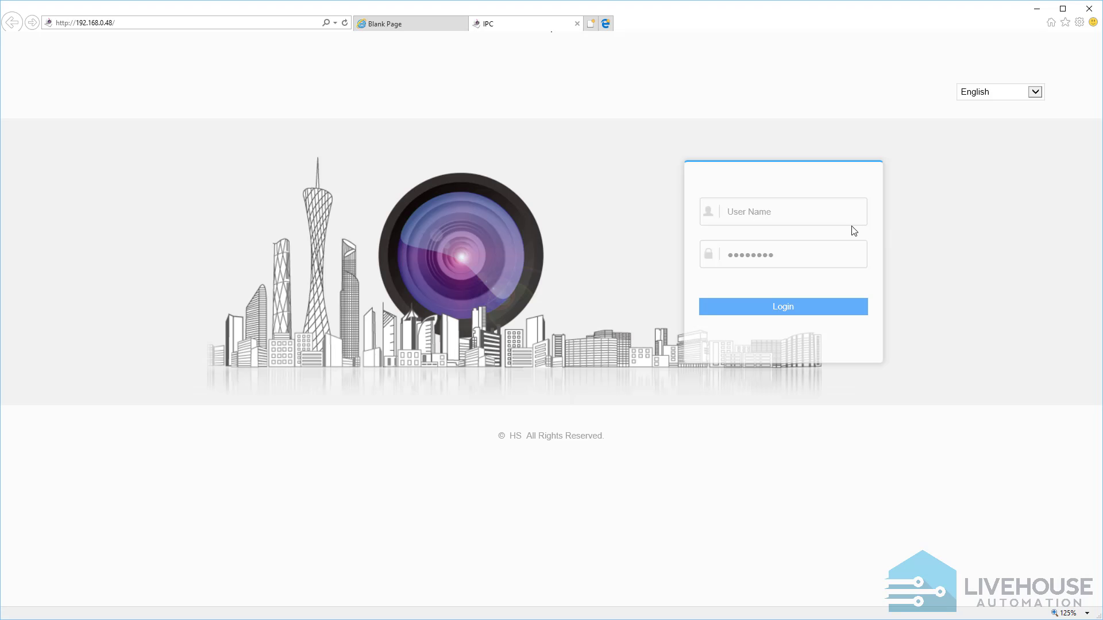
Log in to the camera's web interface with the user name and account password, and decline saving the password
{"action": "left_click", "coordinate": [797, 219]}
{"action": "type", "text": "admin"}
{"action": "key", "text": "Tab"}
{"action": "type", "text": "admin"}
{"action": "left_click", "coordinate": [793, 311]}
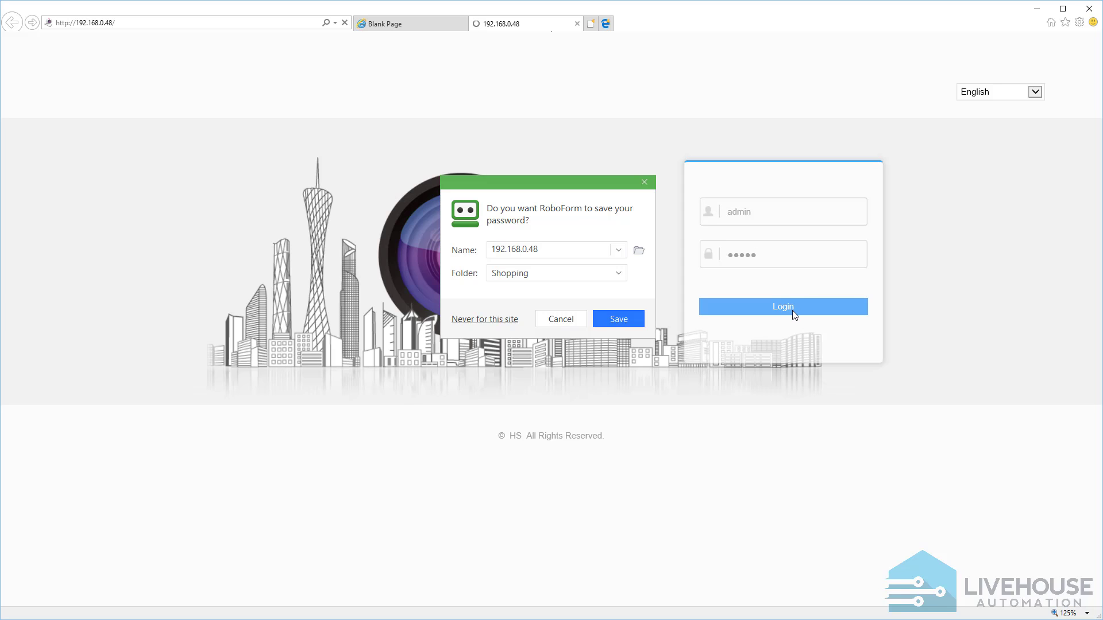
{"action": "left_click", "coordinate": [575, 320]}
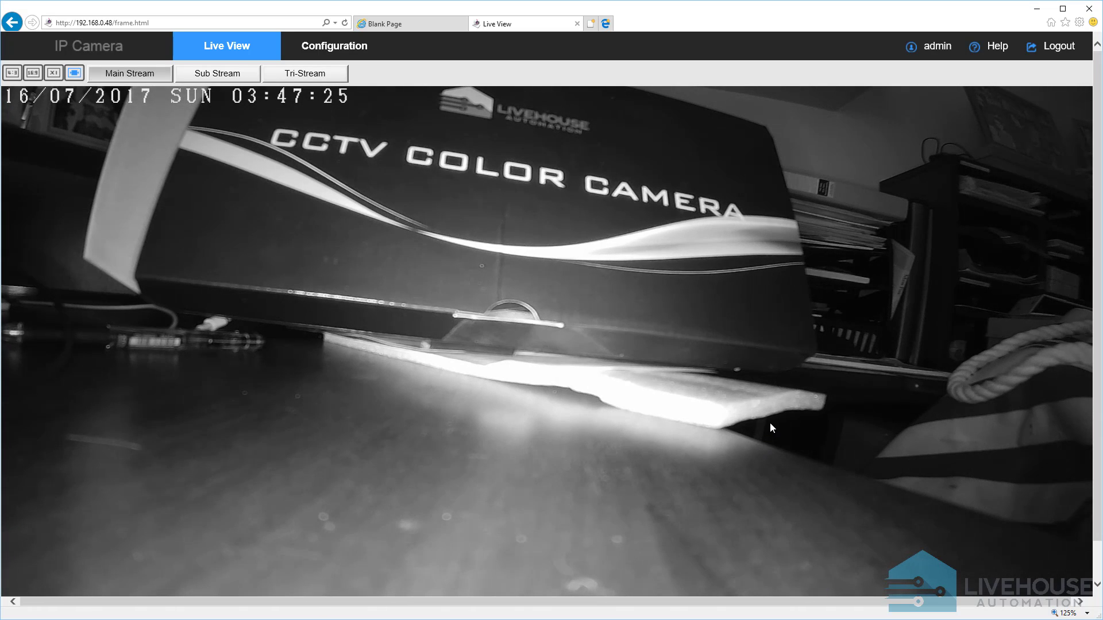
Set the camera's time zone to GMT+08 Taipei, Beijing, Hong Kong, Perth, Singapore, then save and confirm the time correction
{"action": "left_click", "coordinate": [332, 50]}
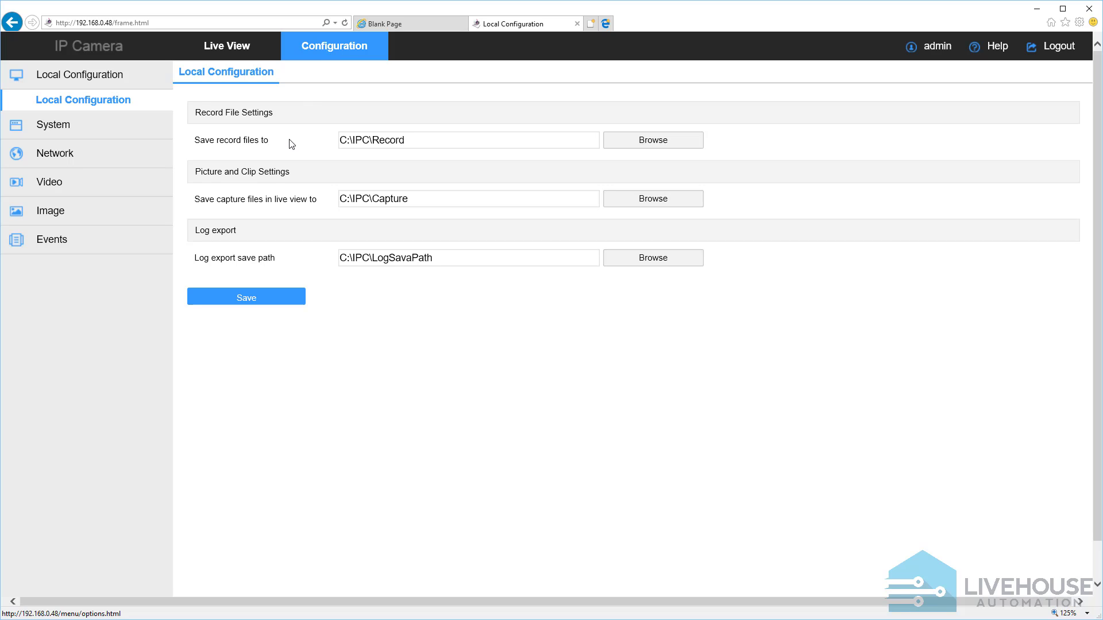
{"action": "left_click", "coordinate": [67, 127]}
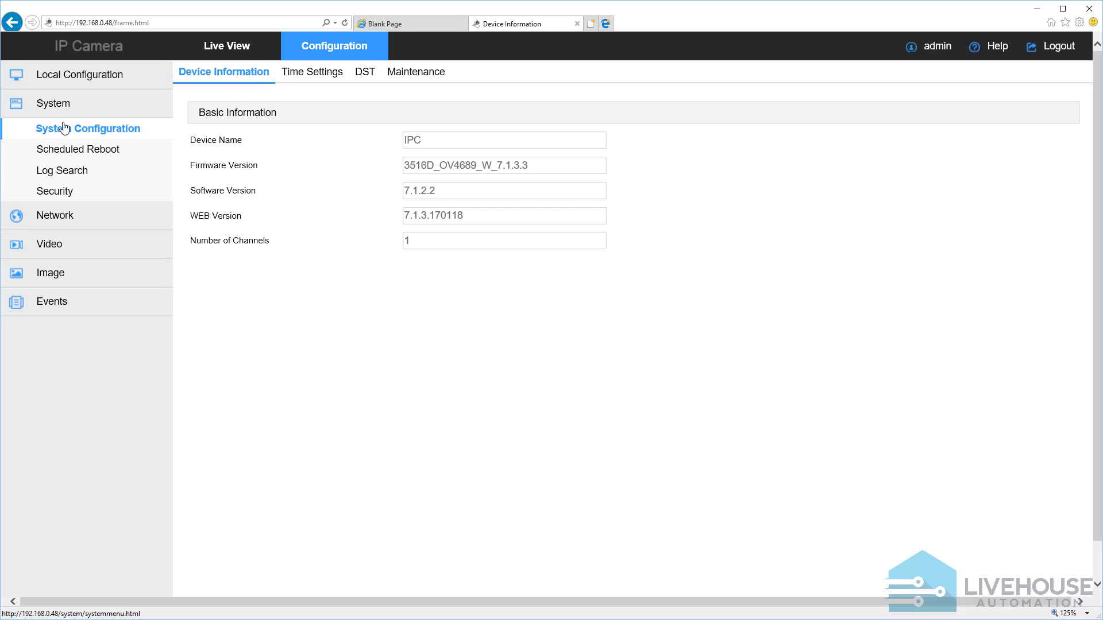
{"action": "left_click", "coordinate": [64, 127]}
{"action": "left_click", "coordinate": [299, 78]}
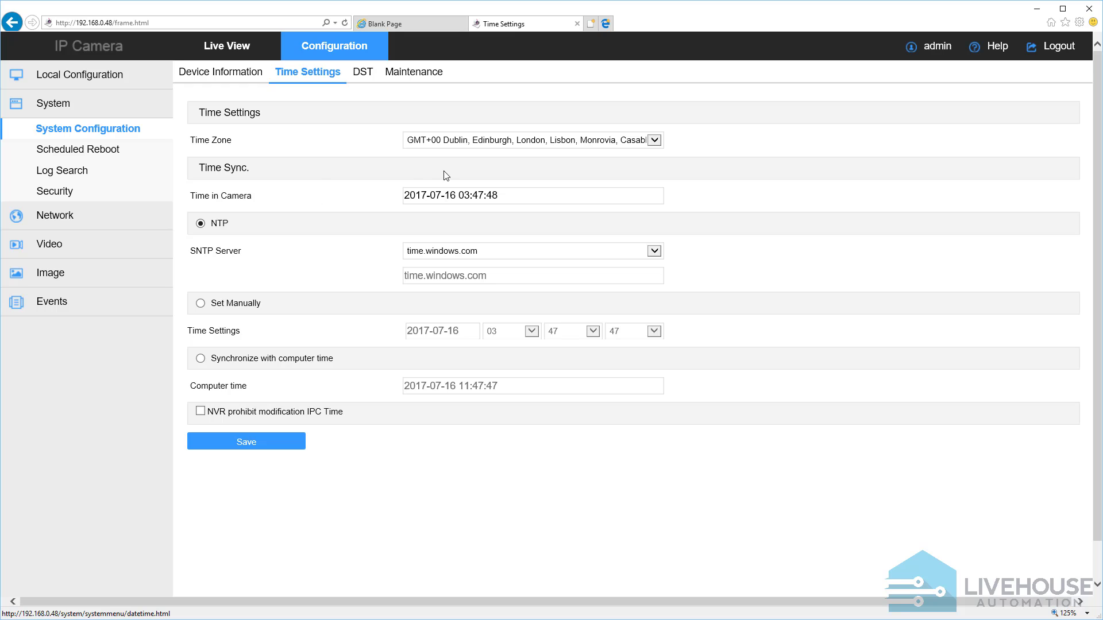
{"action": "left_click", "coordinate": [650, 140]}
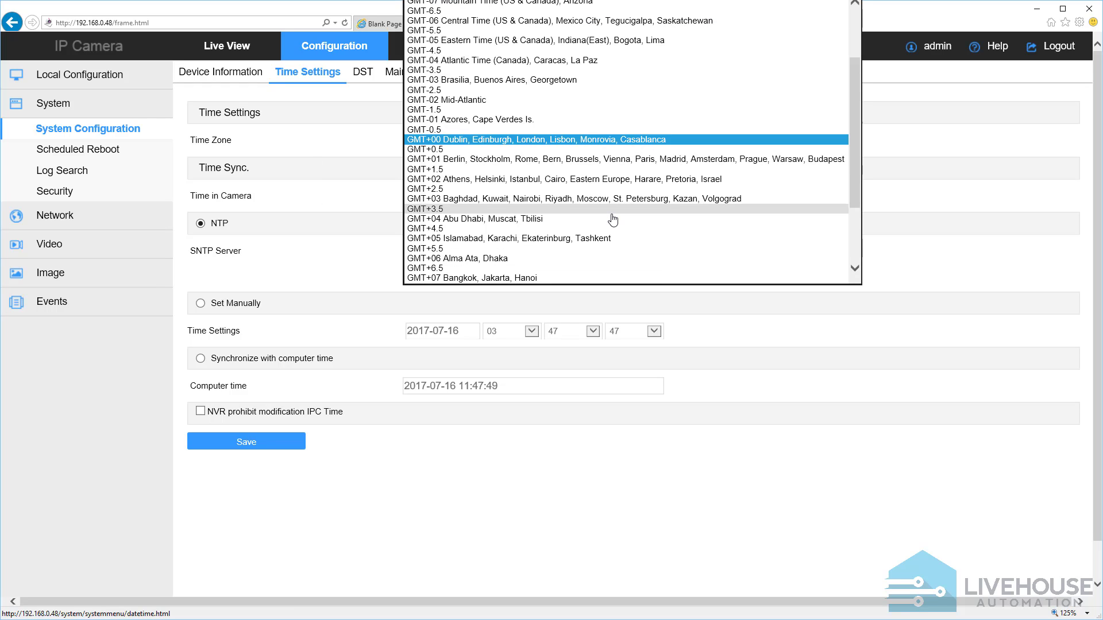
{"action": "scroll", "coordinate": [613, 219], "scroll_direction": "down", "scroll_amount": 3}
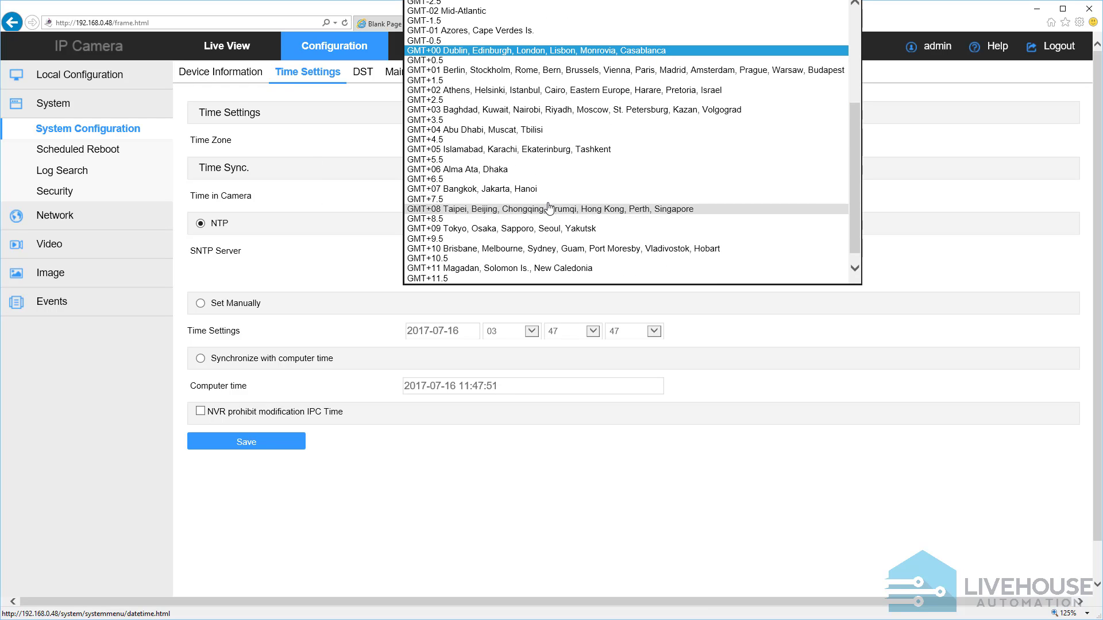
{"action": "left_click", "coordinate": [551, 208]}
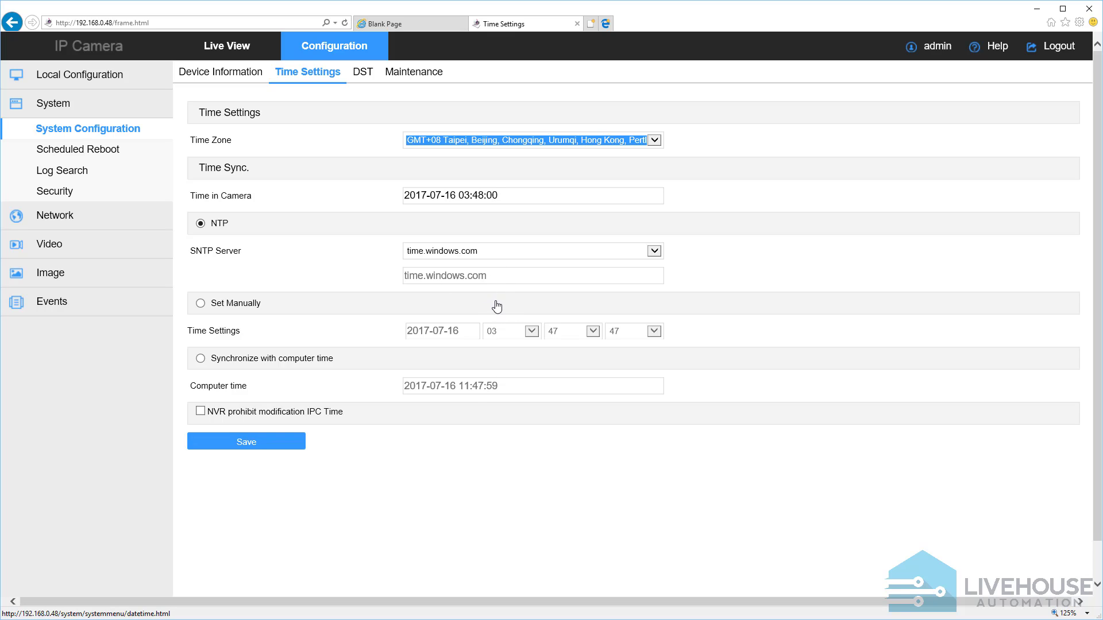
{"action": "left_click", "coordinate": [265, 445]}
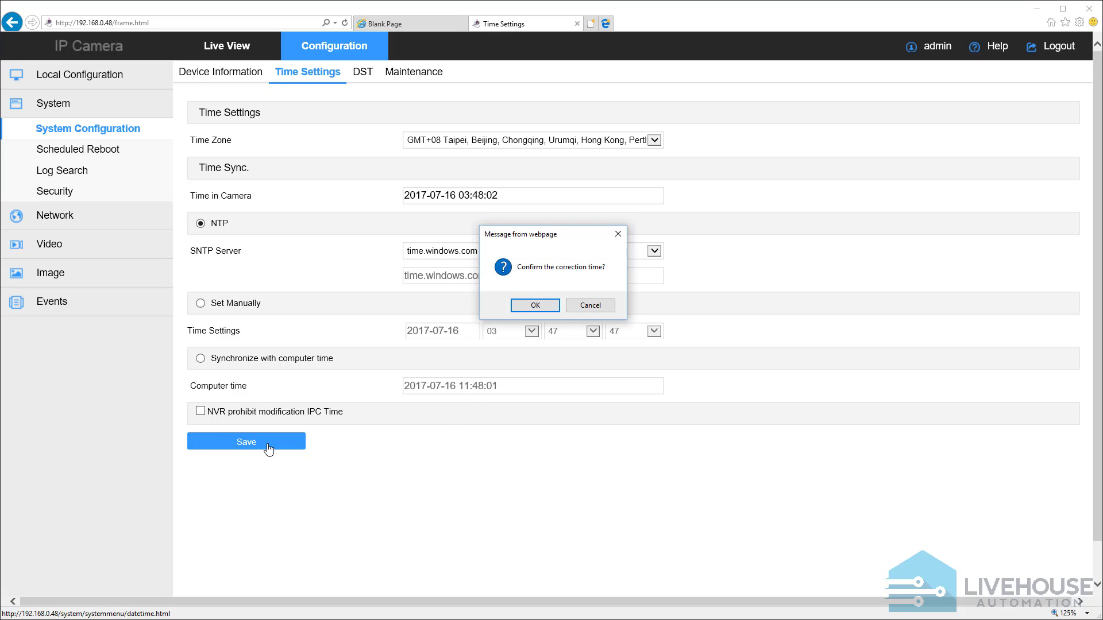
{"action": "left_click", "coordinate": [532, 305]}
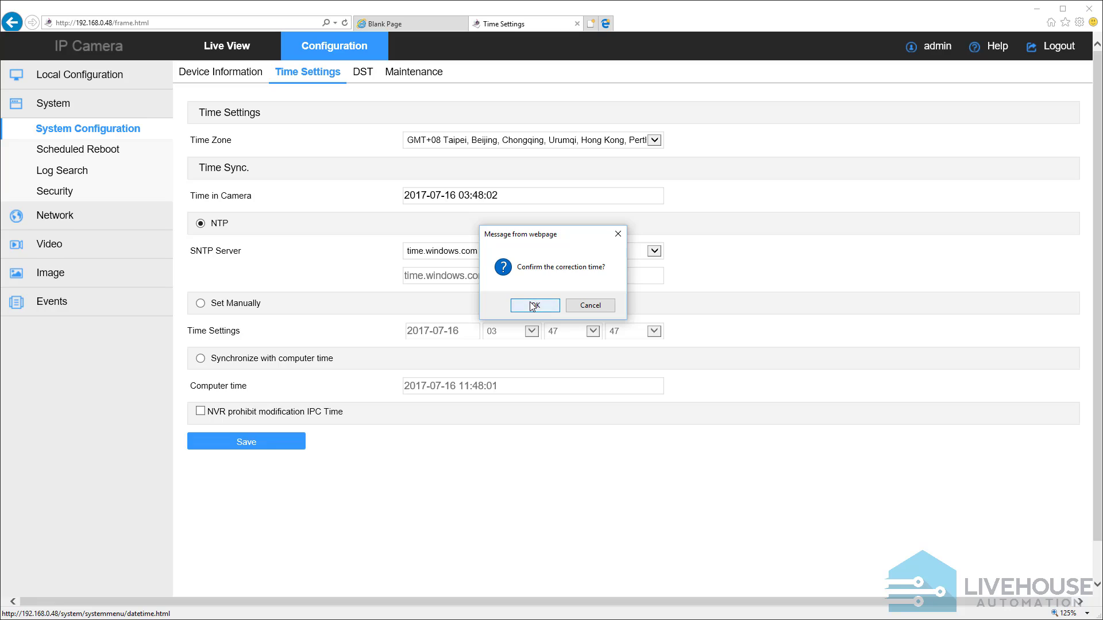
Change the device name in the camera's video settings to Front_Yard and save it
{"action": "left_click", "coordinate": [57, 248]}
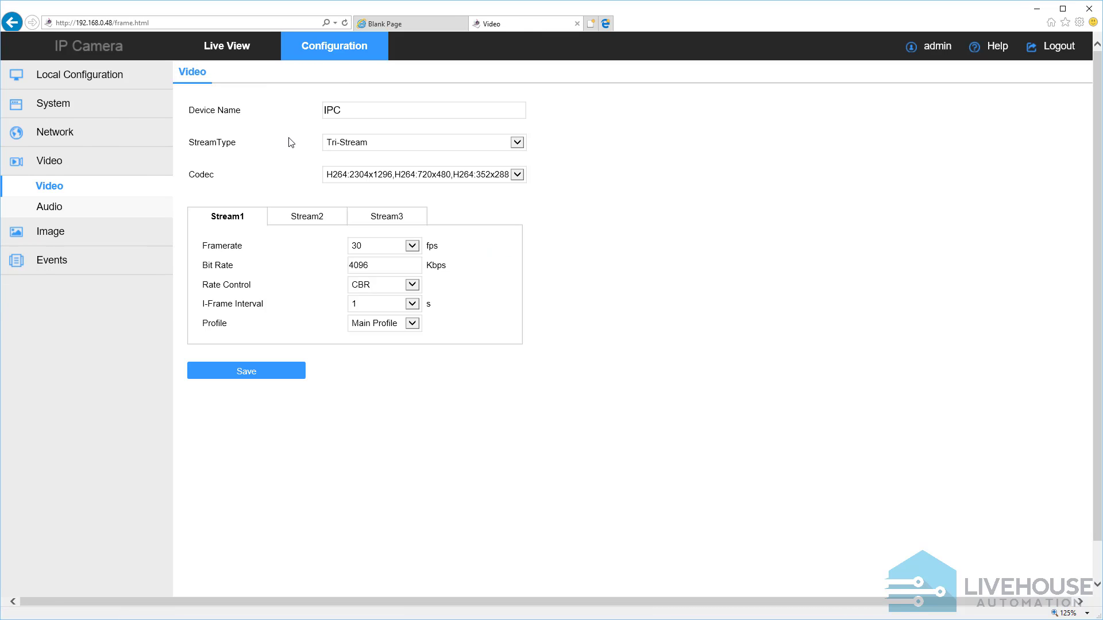
{"action": "double_click", "coordinate": [344, 110]}
{"action": "type", "text": "Front_Yard"}
{"action": "left_click", "coordinate": [260, 374]}
Set the video codec to H264:2560x1440,H264:720x480,H264:352x288 and save the video settings
{"action": "left_click", "coordinate": [517, 176]}
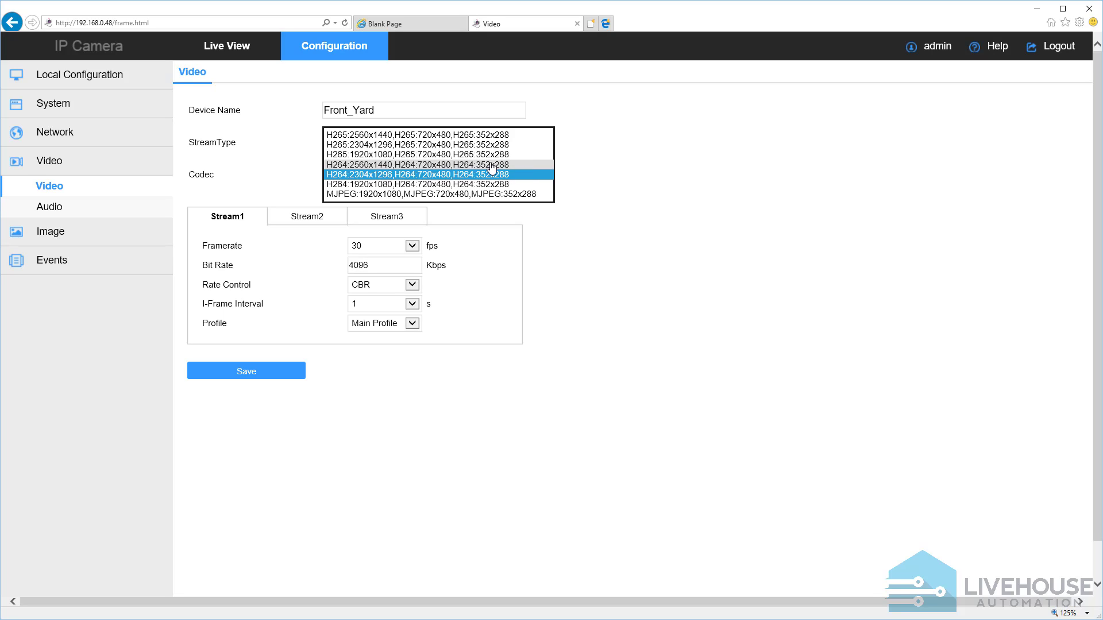
{"action": "left_click", "coordinate": [491, 165]}
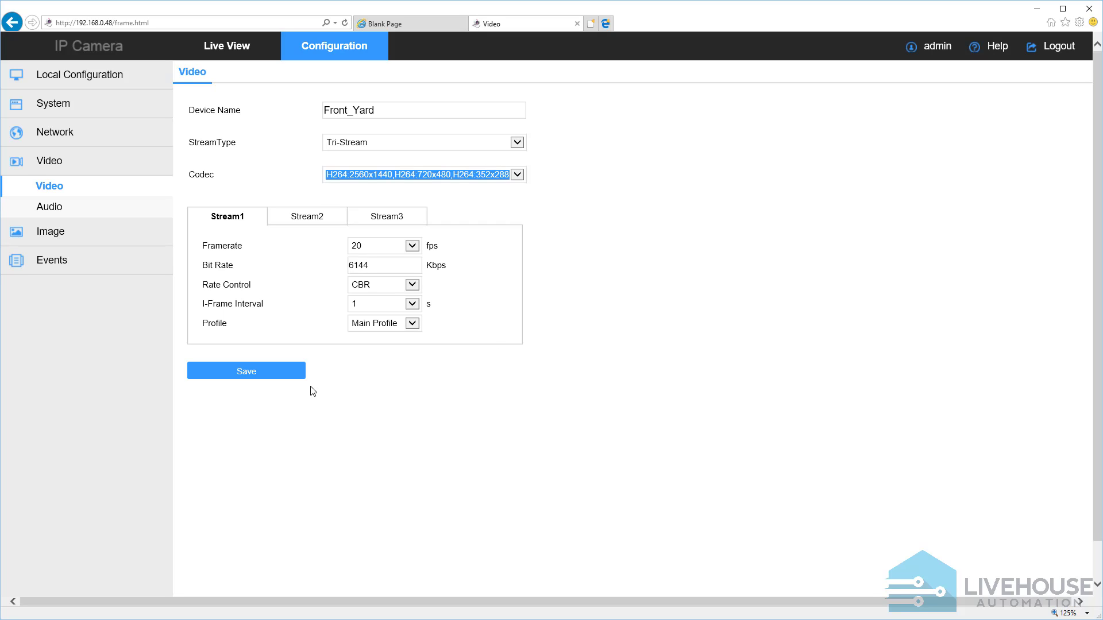
{"action": "left_click", "coordinate": [261, 374]}
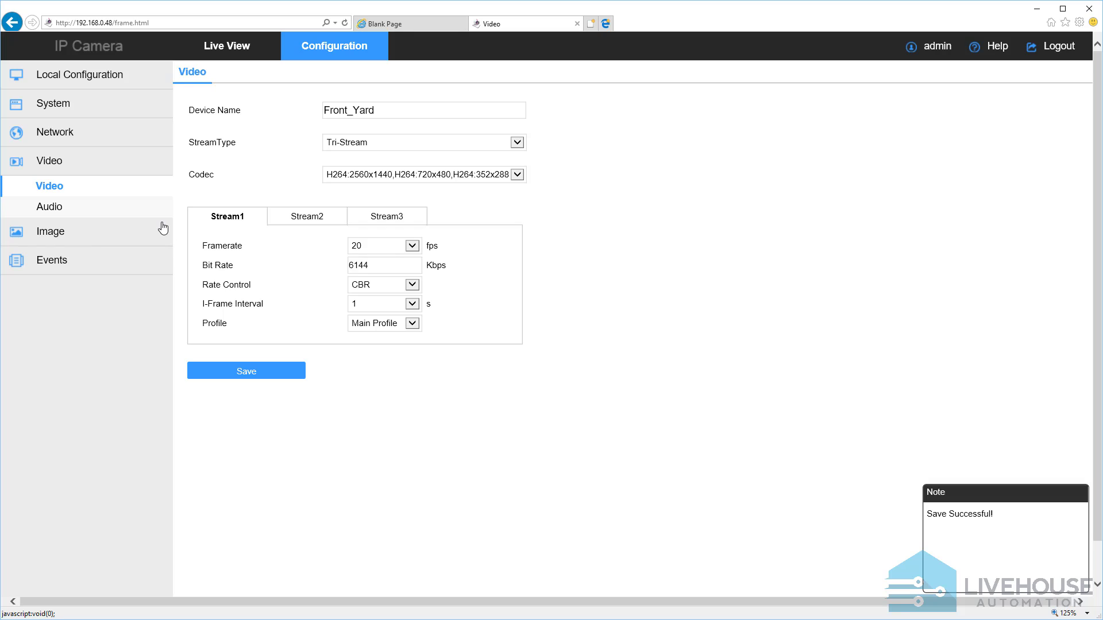
Set the flicker control in the camera's image enhancement settings to Outdoor and save it
{"action": "left_click", "coordinate": [77, 241]}
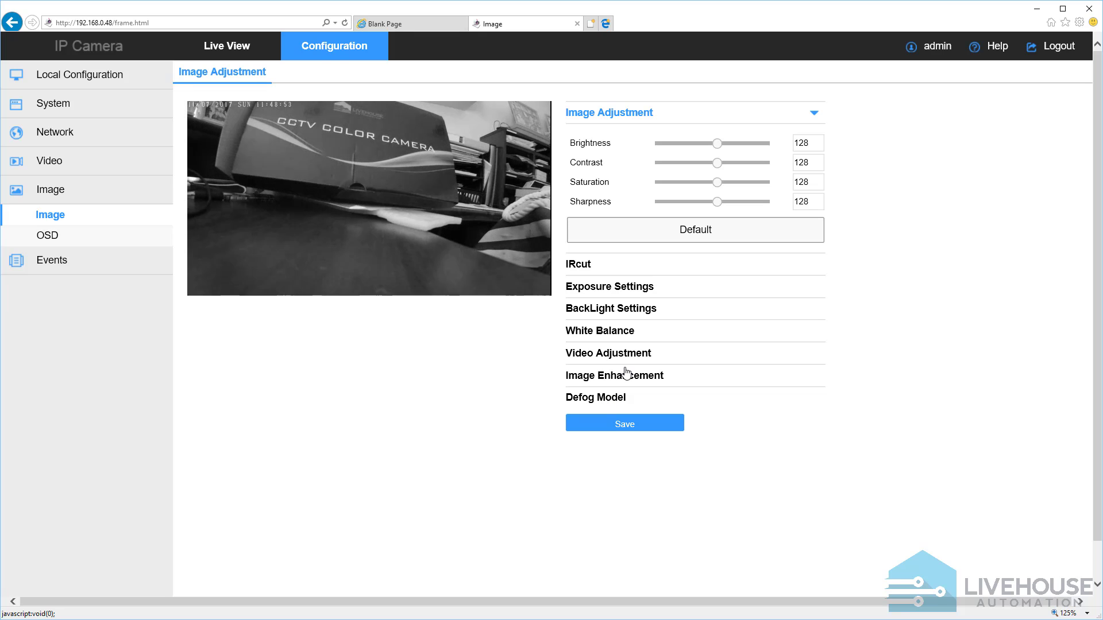
{"action": "left_click", "coordinate": [610, 375]}
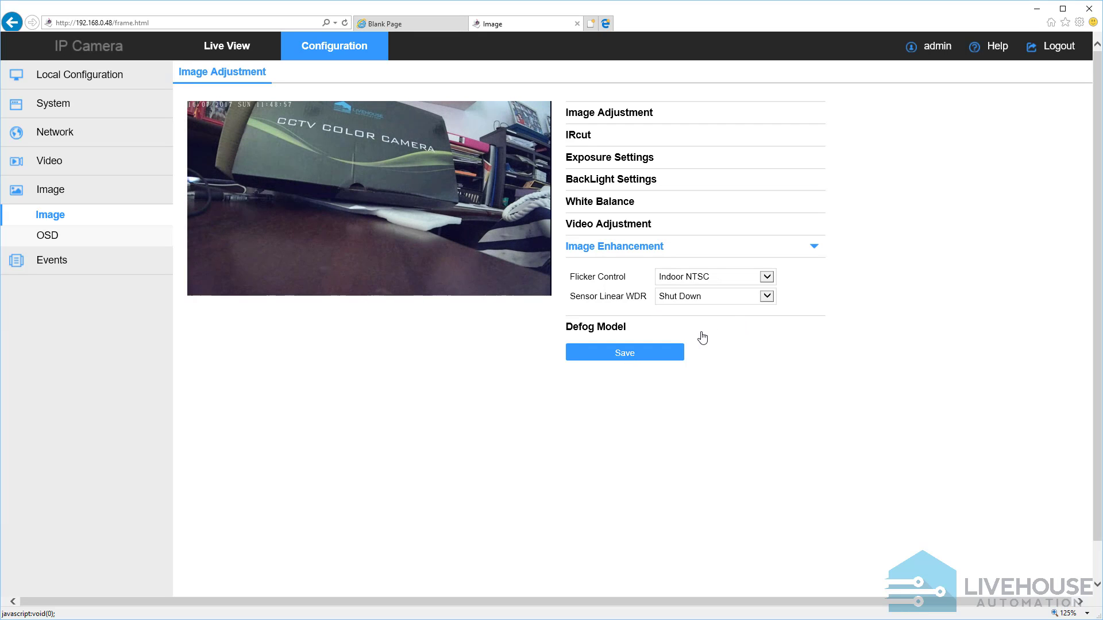
{"action": "left_click", "coordinate": [684, 282]}
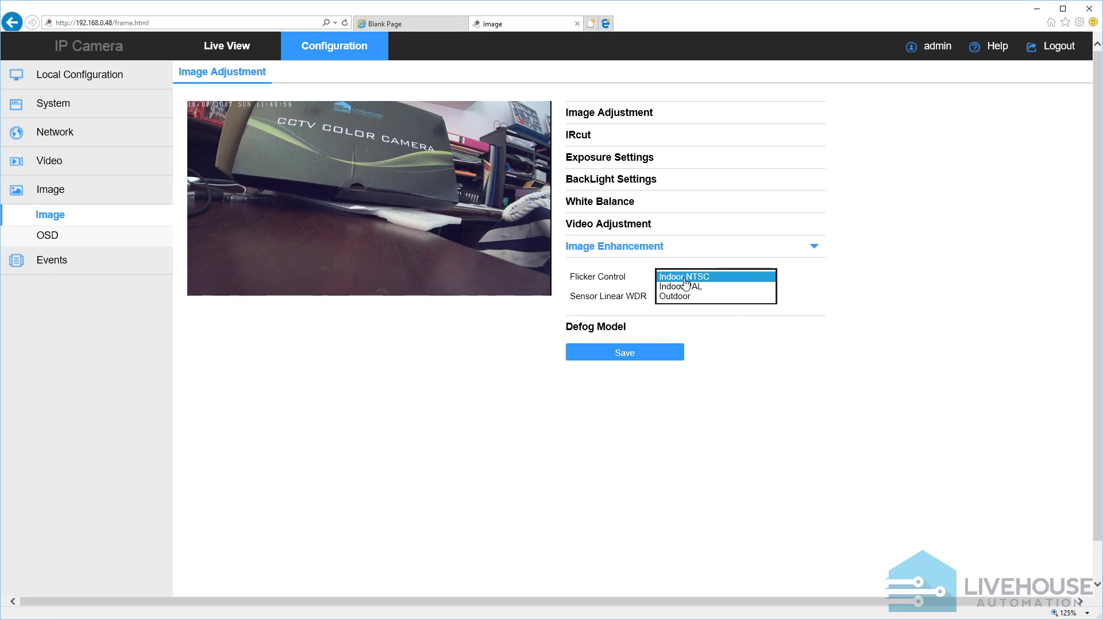
{"action": "left_click", "coordinate": [687, 296]}
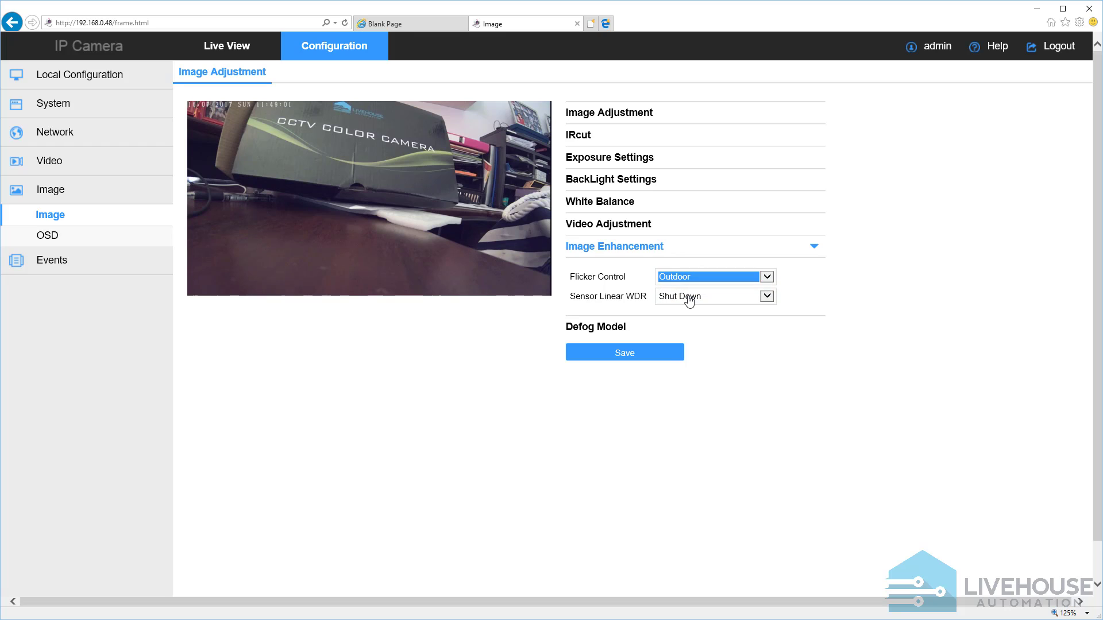
{"action": "left_click", "coordinate": [634, 356]}
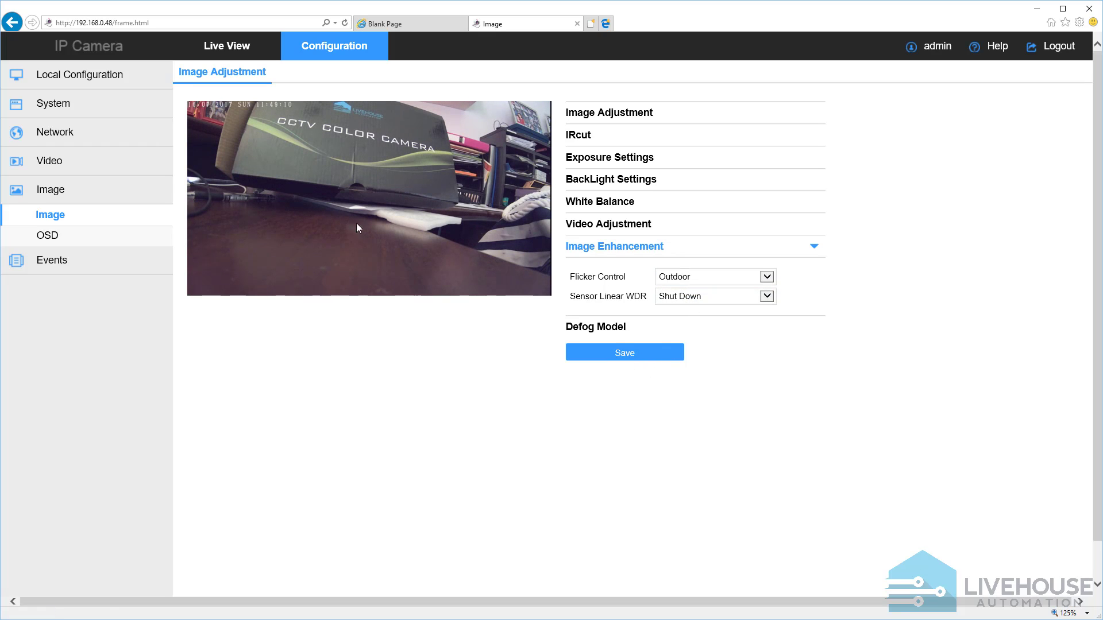
Enable the text overlay in the camera's OSD settings with the text Front Yard Cam, and save the overlay
{"action": "left_click", "coordinate": [47, 235]}
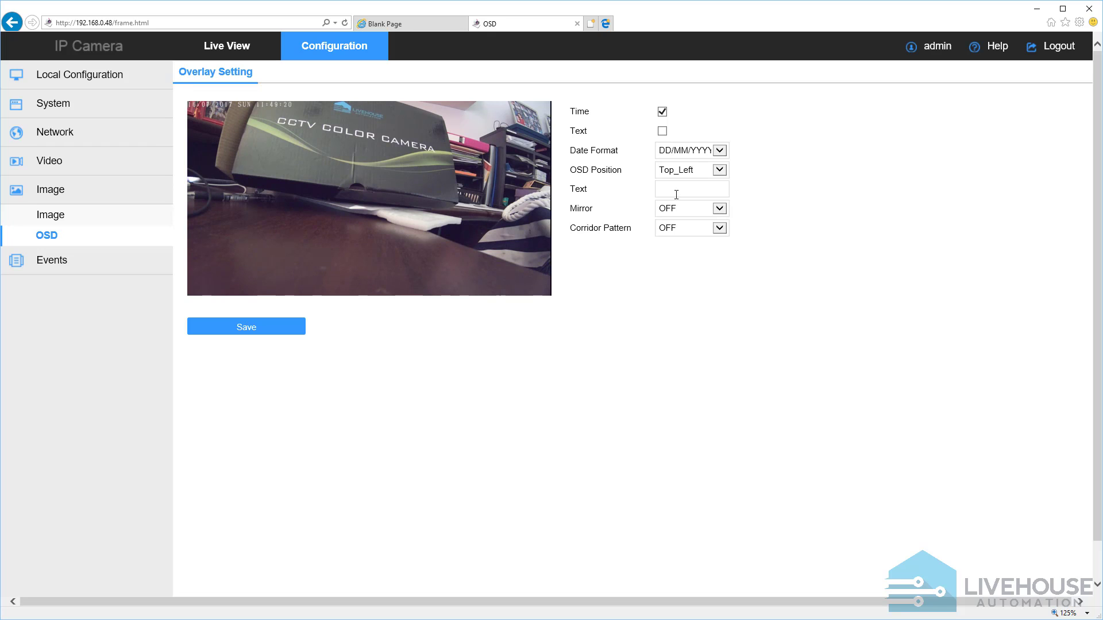
{"action": "left_click", "coordinate": [662, 131]}
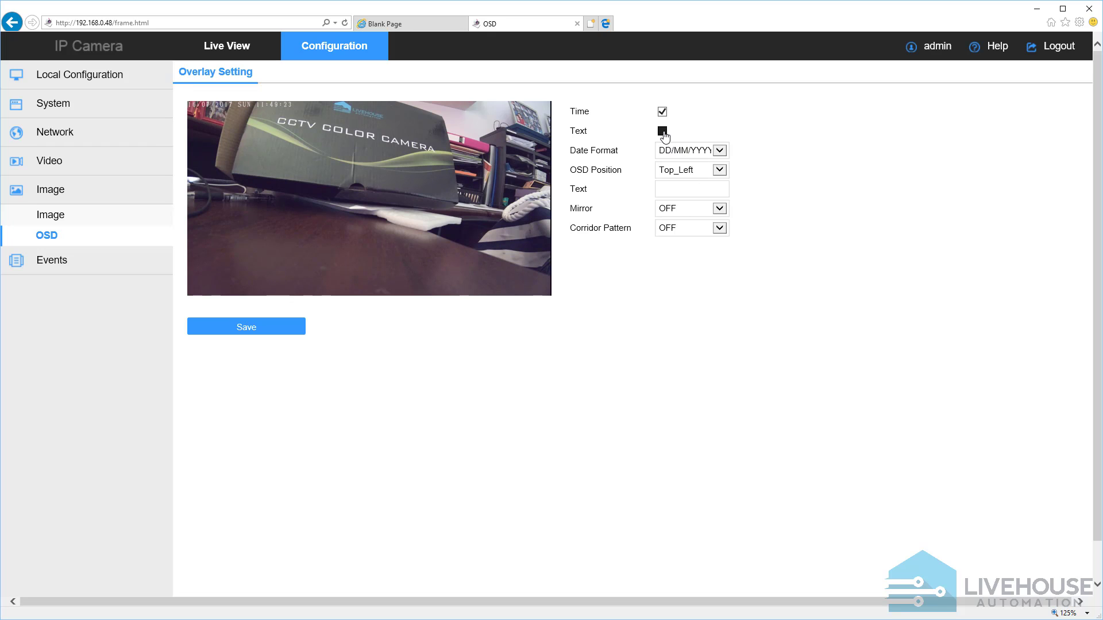
{"action": "left_click", "coordinate": [683, 190]}
{"action": "type", "text": "Front Yard Cam"}
{"action": "left_click", "coordinate": [264, 331]}
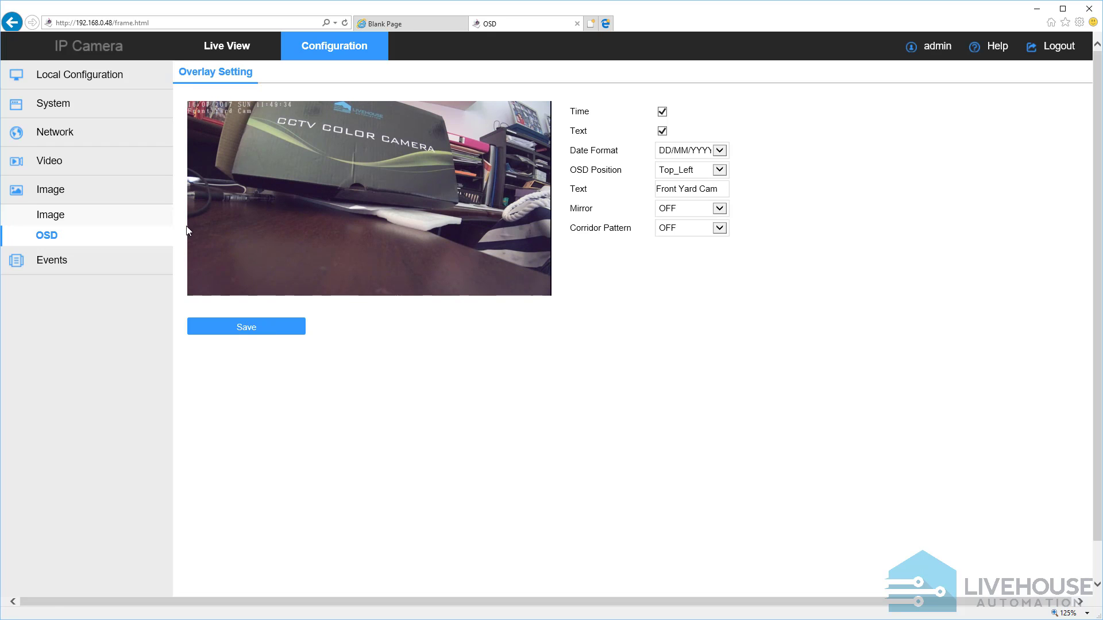
Edit the admin user in the system security settings, entering and confirming a new account password
{"action": "left_click", "coordinate": [43, 262]}
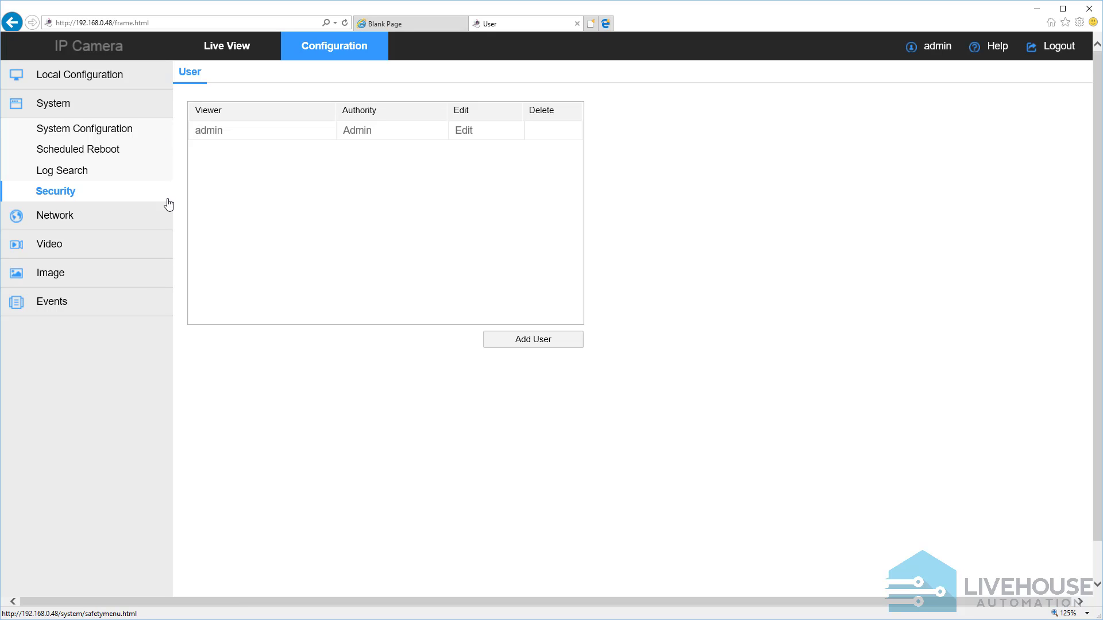
{"action": "left_click", "coordinate": [465, 132]}
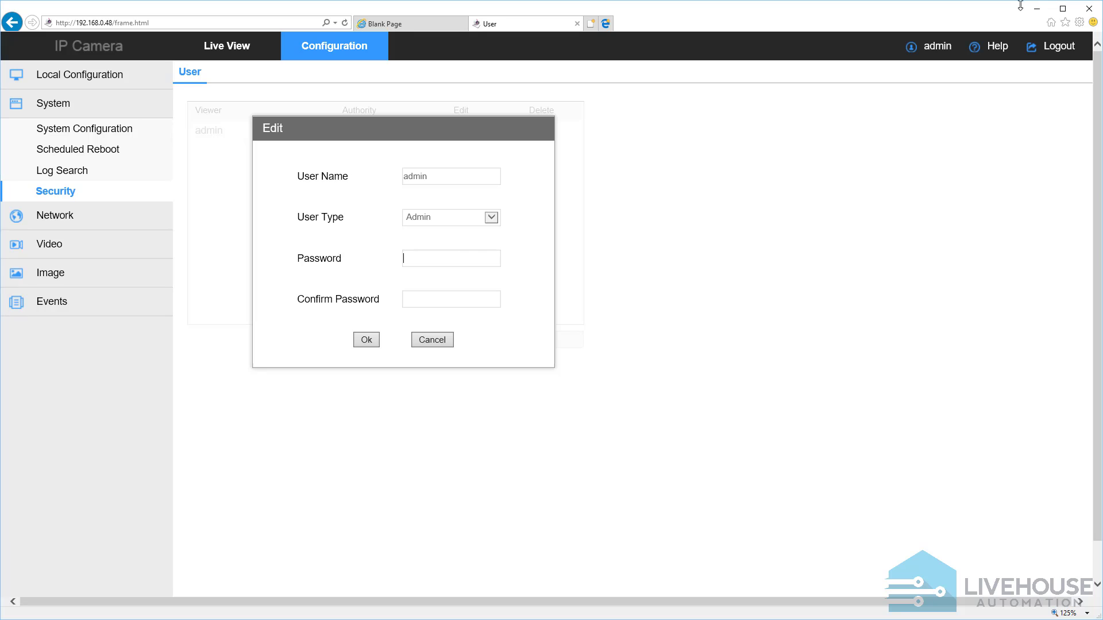
{"action": "key", "text": "ctrl+v"}
{"action": "key", "text": "ctrl+v"}
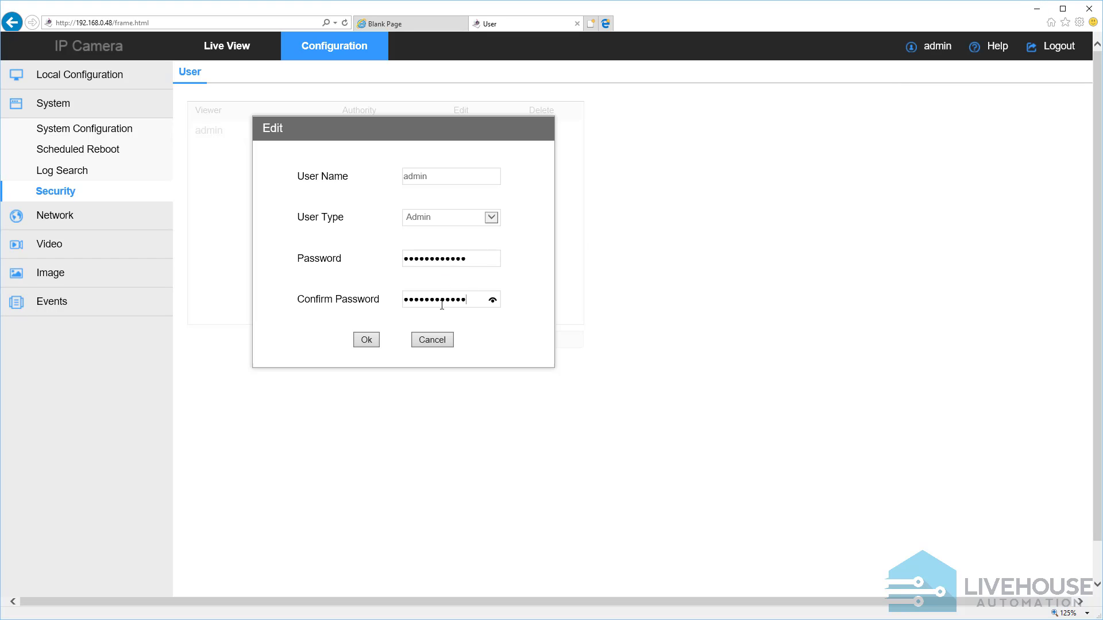
{"action": "left_click", "coordinate": [366, 340]}
{"action": "left_click", "coordinate": [560, 321]}
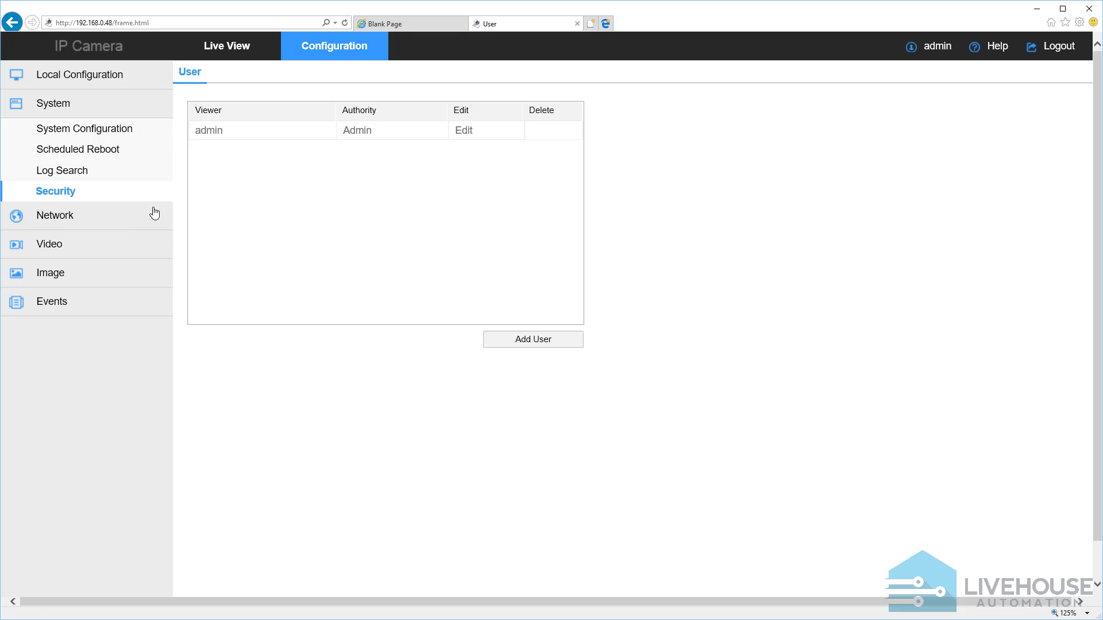
Review the camera's device information and local configuration pages, then minimize the camera's browser window
{"action": "left_click", "coordinate": [66, 111]}
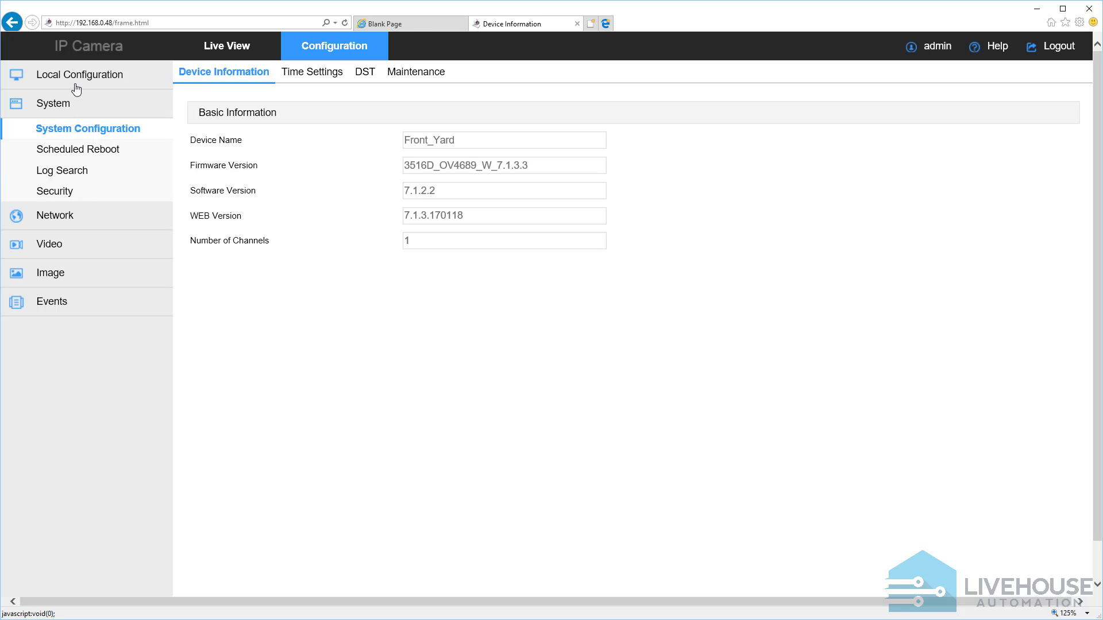
{"action": "left_click", "coordinate": [74, 87]}
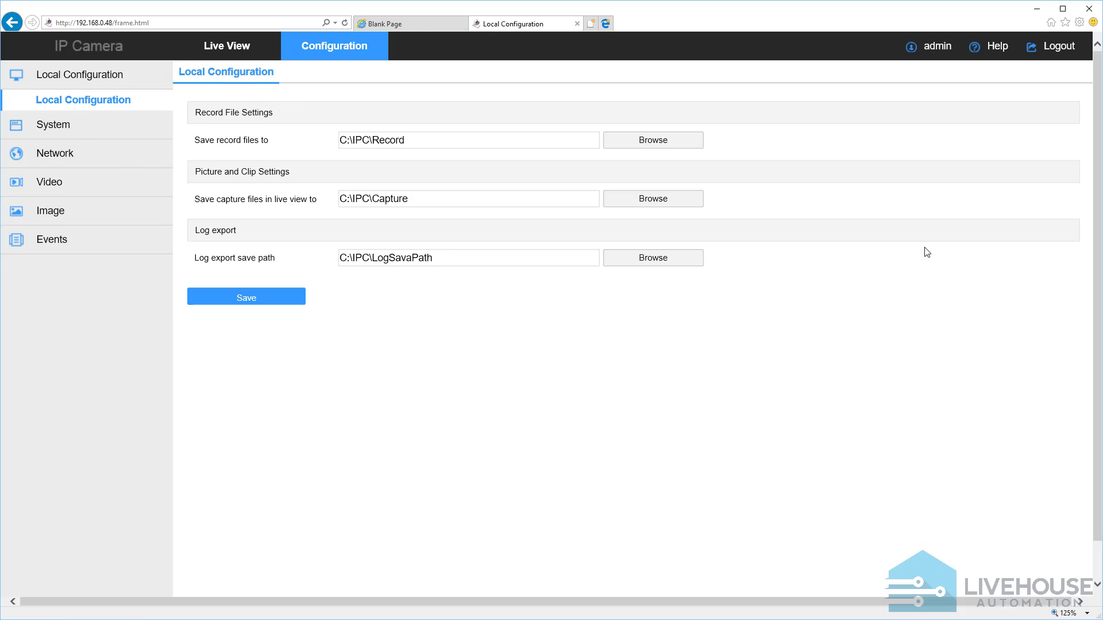
{"action": "left_click", "coordinate": [1037, 8]}
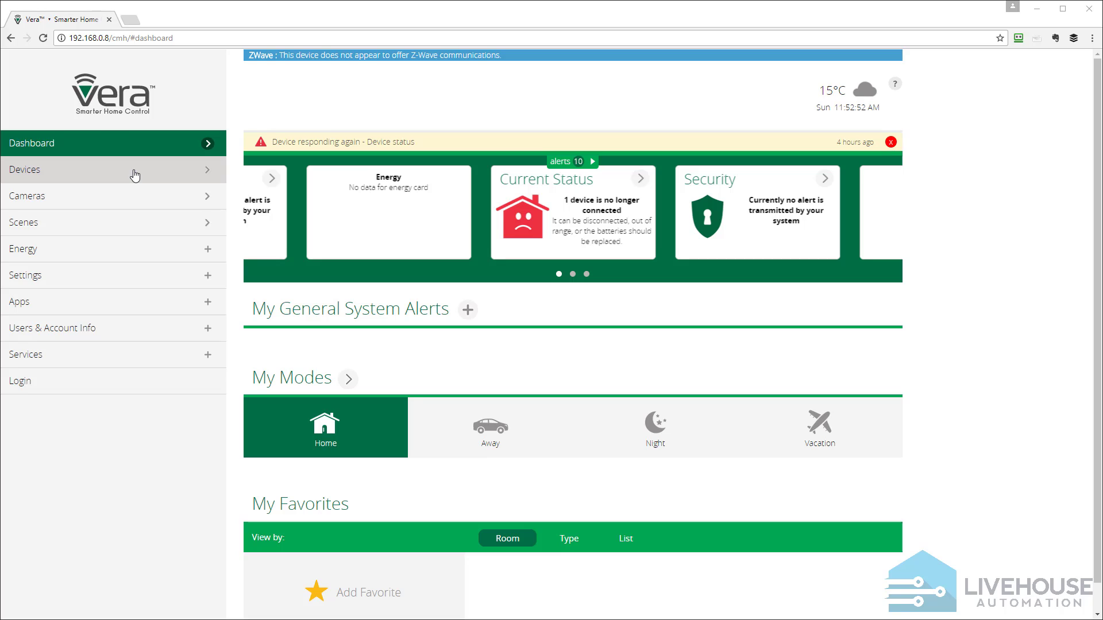
Load the camera's snapshot image from 192.168.0.48/snap.jpg in a new Chrome tab
{"action": "left_click", "coordinate": [137, 25]}
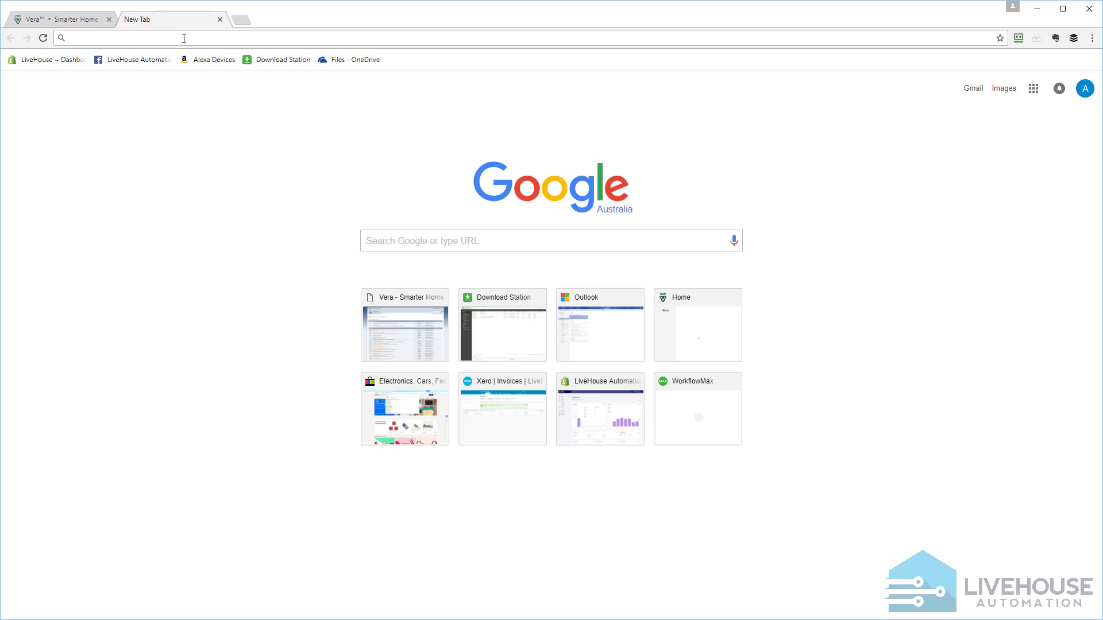
{"action": "type", "text": "192.168.0.5"}
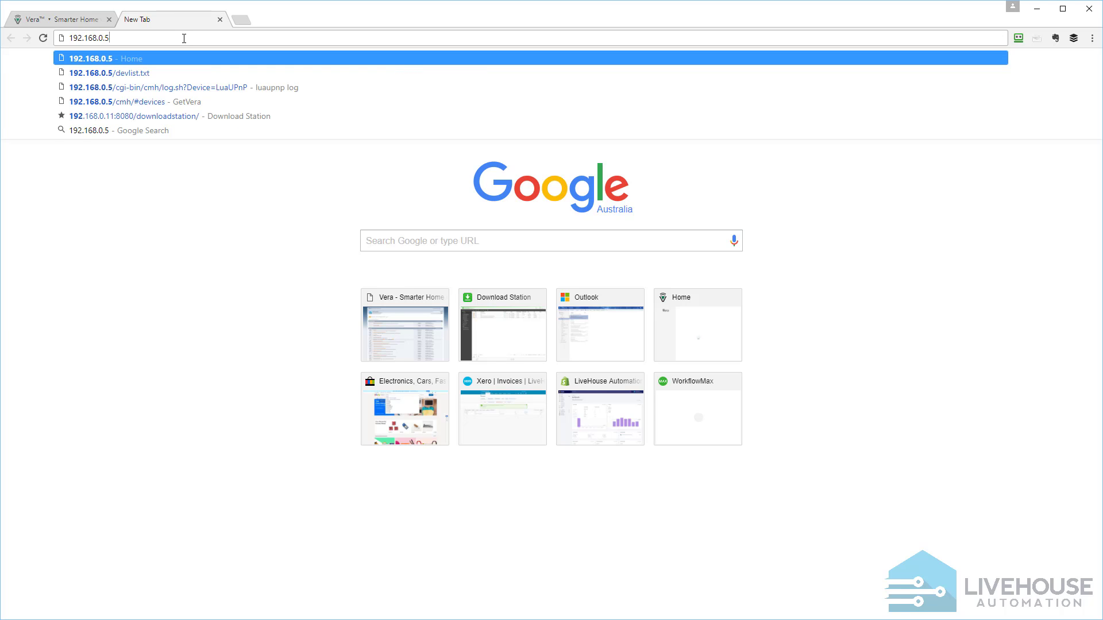
{"action": "key", "text": "BackSpace"}
{"action": "type", "text": "4"}
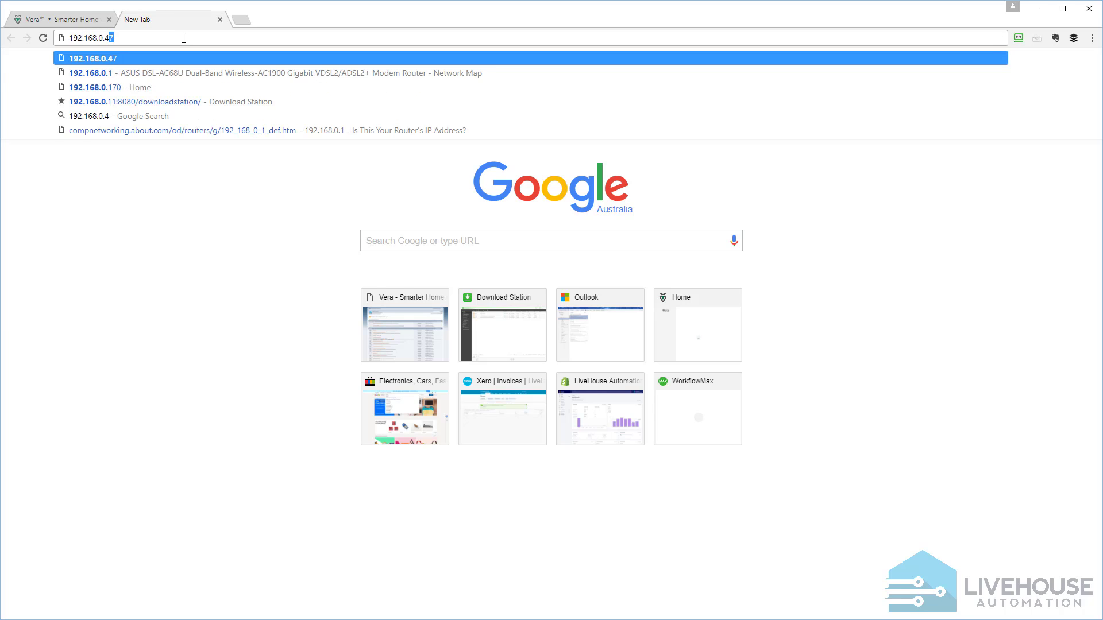
{"action": "type", "text": "8/sn"}
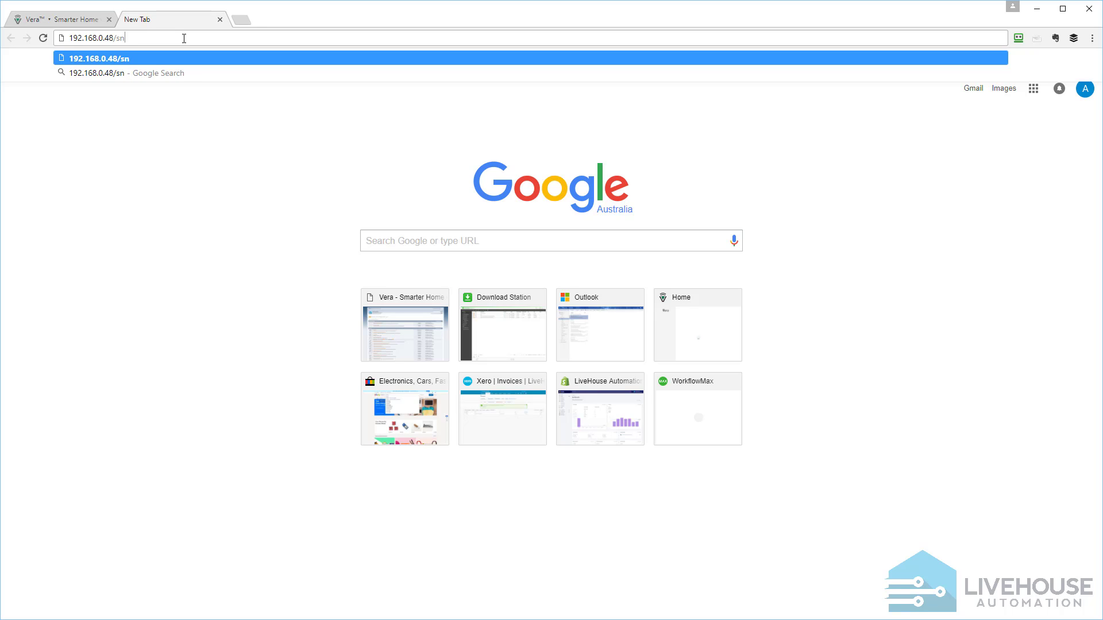
{"action": "type", "text": "ap.jpg"}
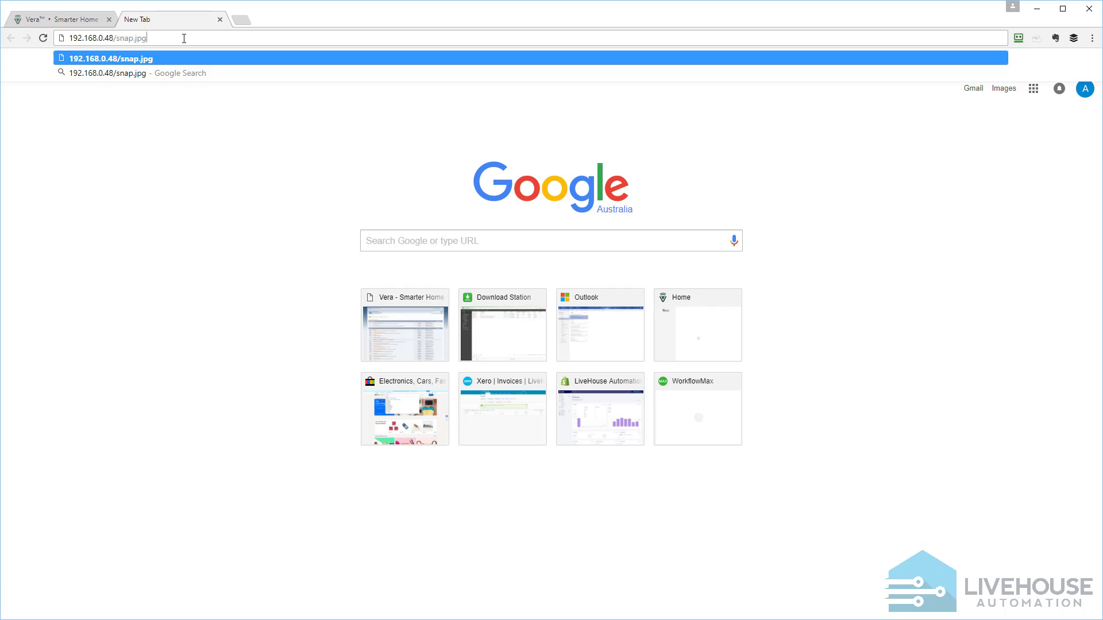
{"action": "key", "text": "Return"}
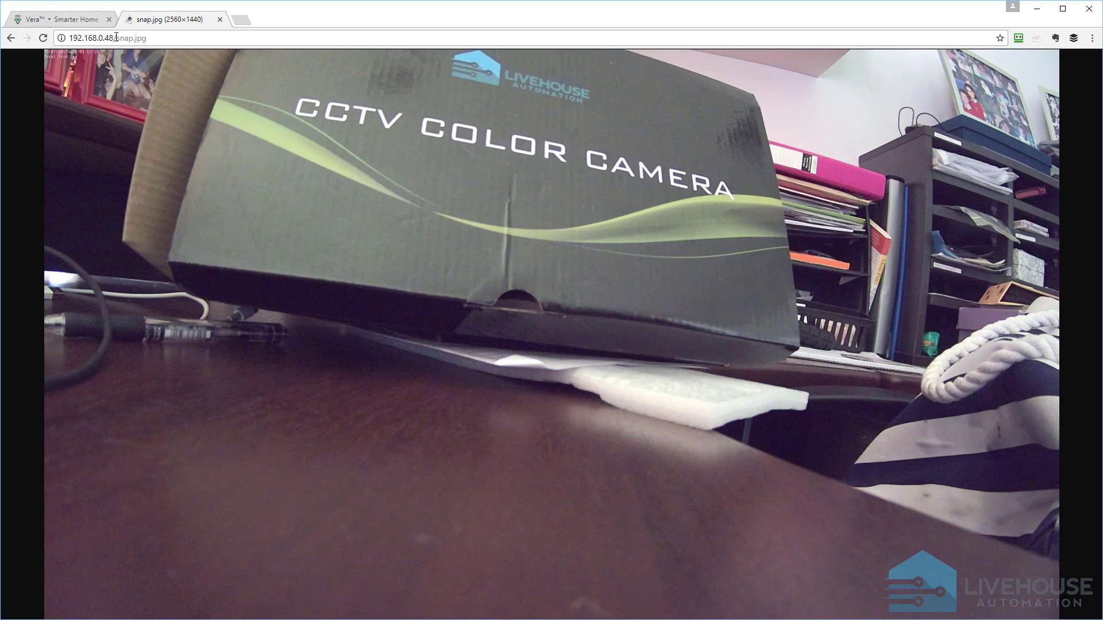
Start adding a camera in the Vera controller's interface and select the generic IP Camera among the security cameras
{"action": "left_click", "coordinate": [84, 20]}
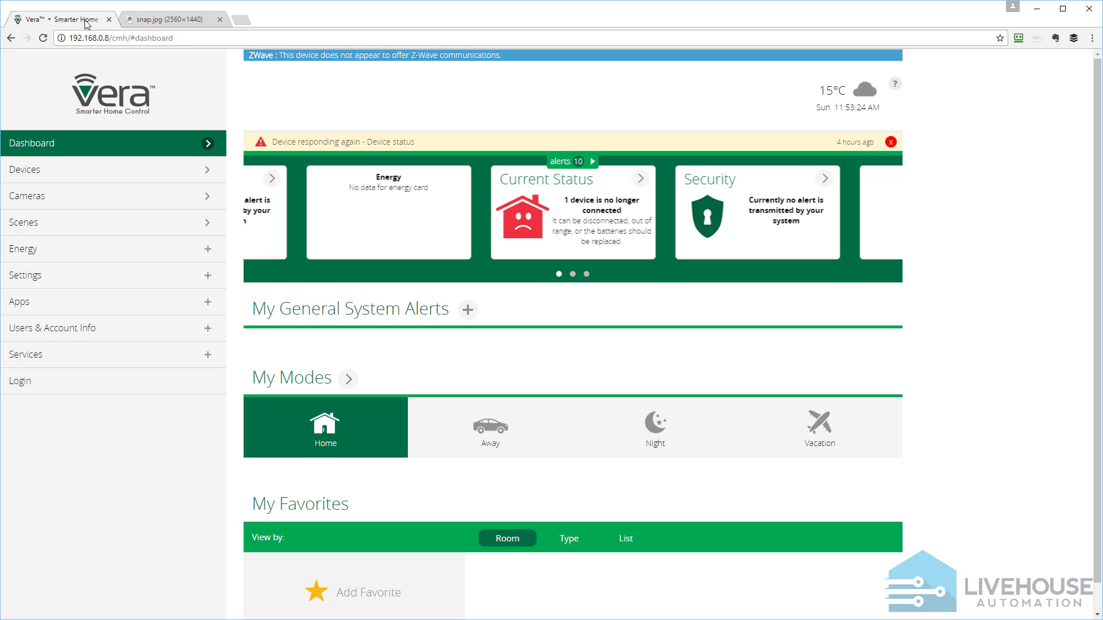
{"action": "left_click", "coordinate": [52, 200]}
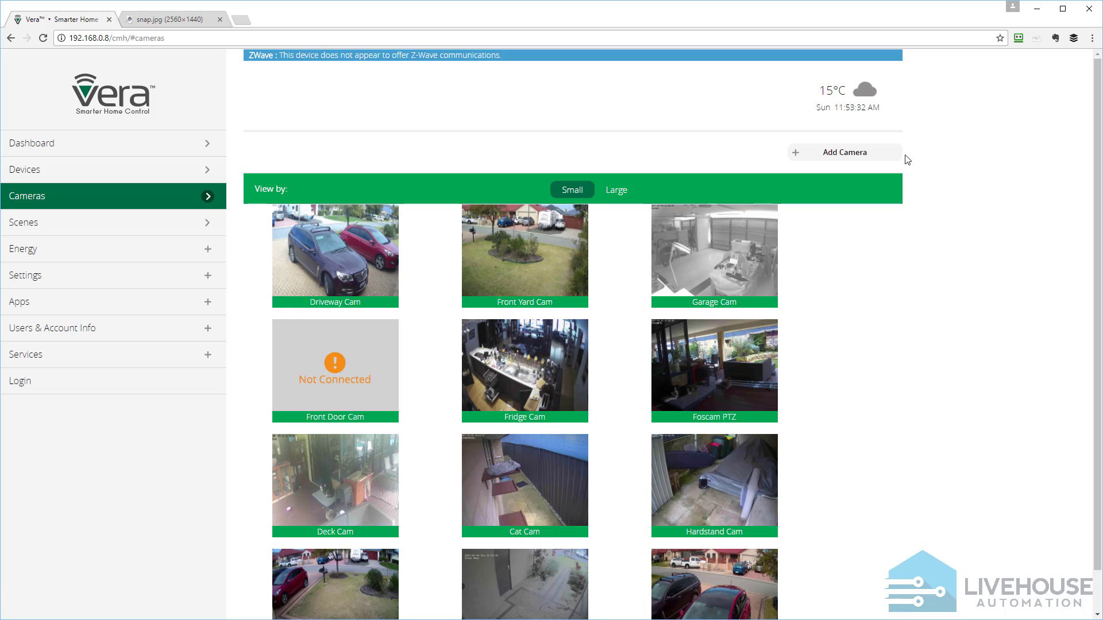
{"action": "left_click", "coordinate": [848, 153]}
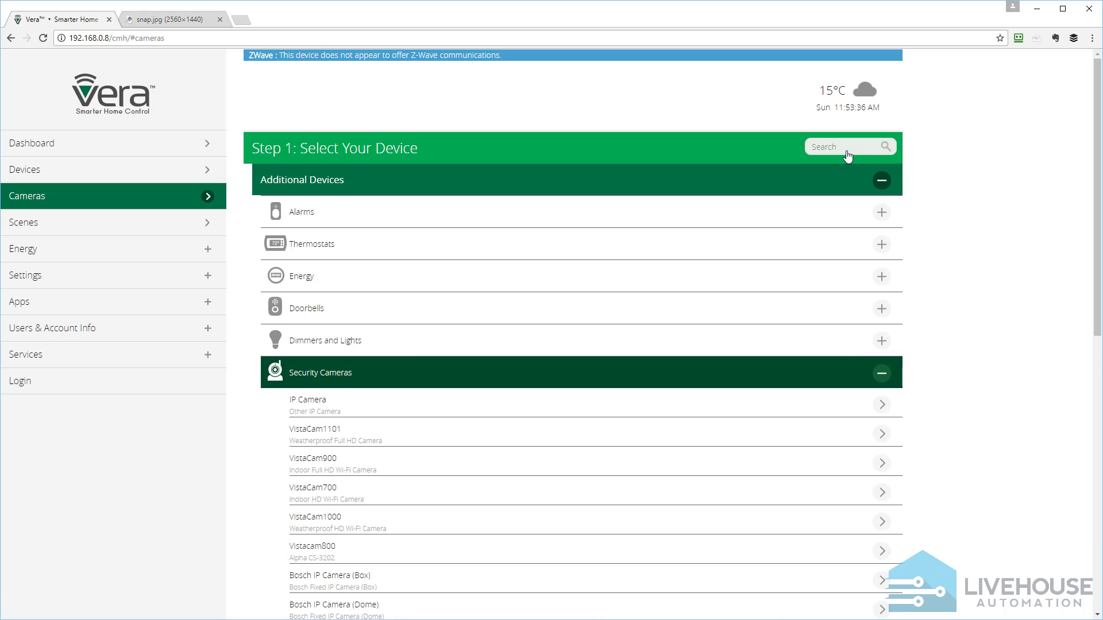
{"action": "scroll", "coordinate": [1017, 374], "scroll_direction": "down", "scroll_amount": 2}
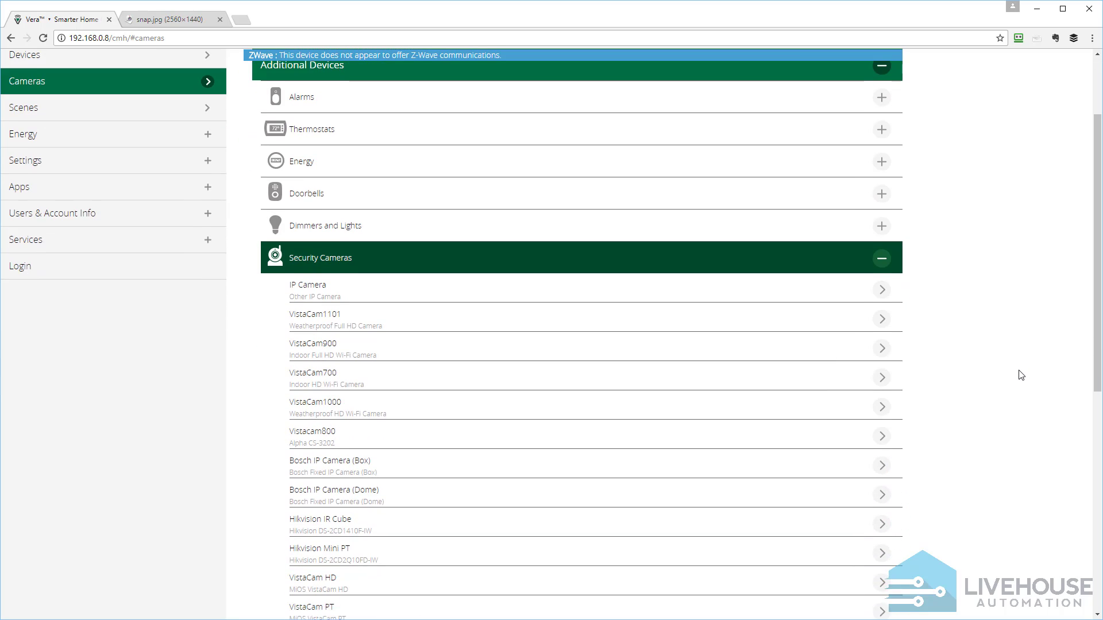
{"action": "scroll", "coordinate": [1020, 375], "scroll_direction": "down", "scroll_amount": 1}
{"action": "scroll", "coordinate": [1020, 374], "scroll_direction": "down", "scroll_amount": 2}
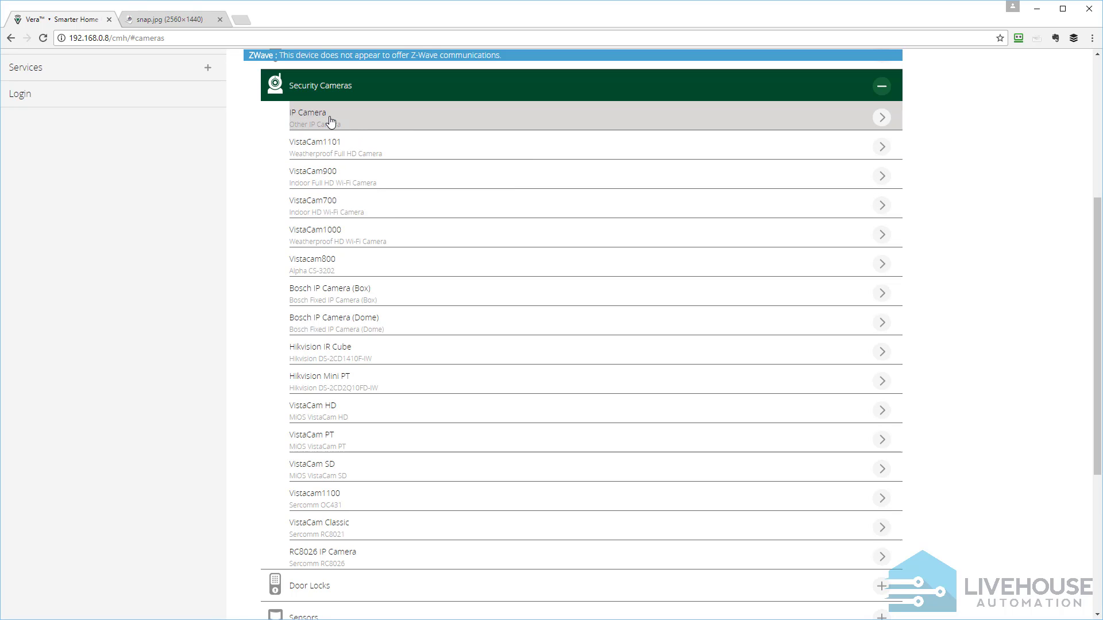
{"action": "left_click", "coordinate": [368, 121]}
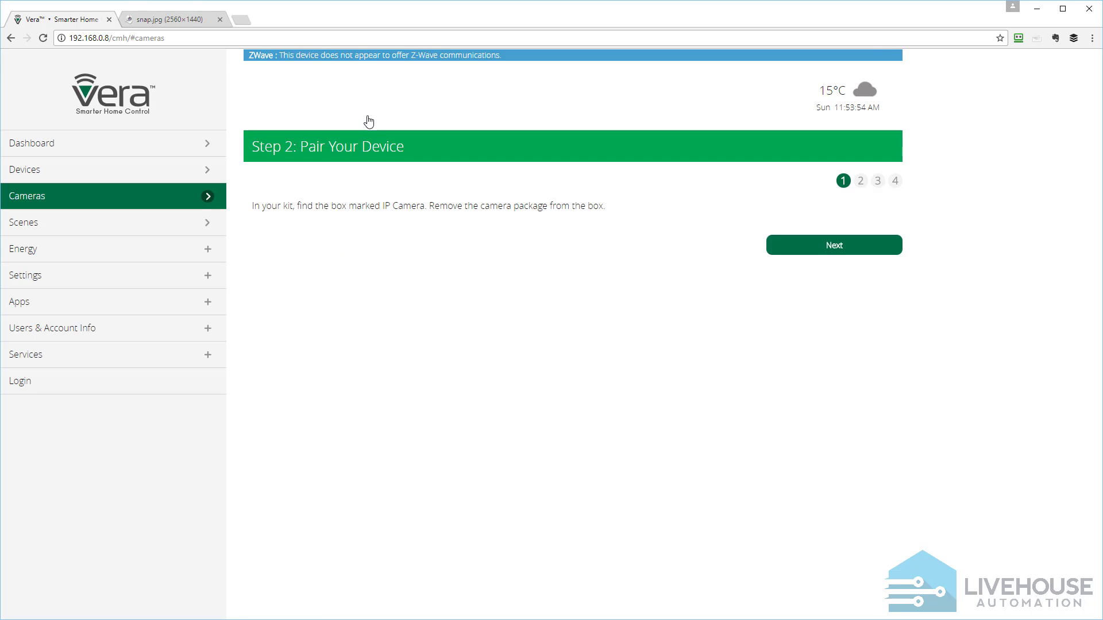
Advance through the camera pairing instructions and choose to install the camera manually (advanced)
{"action": "left_click", "coordinate": [834, 253]}
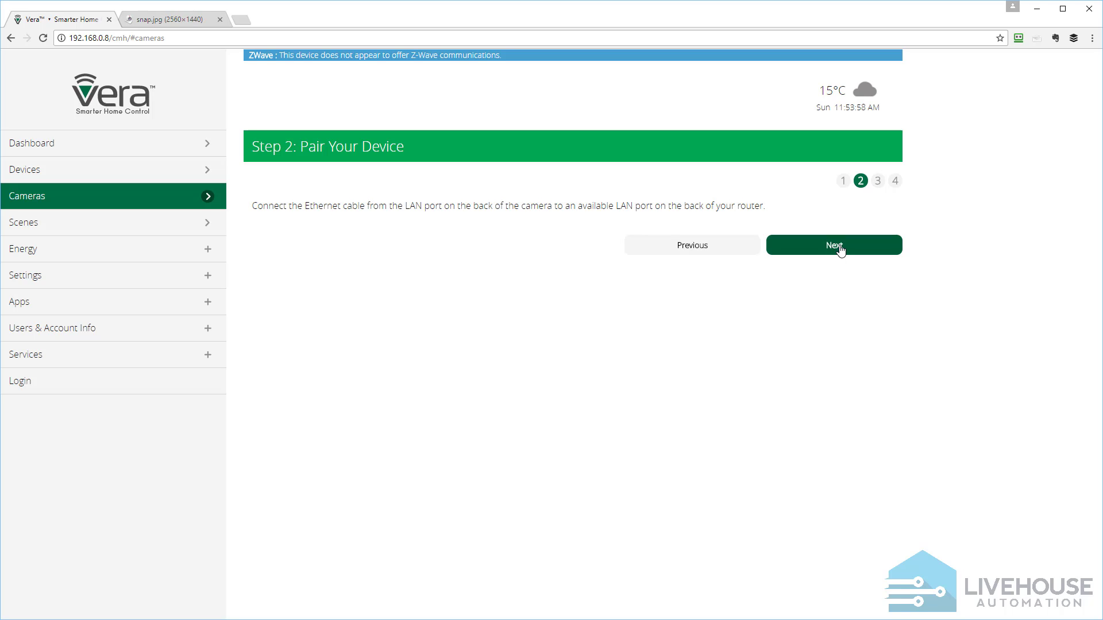
{"action": "left_click", "coordinate": [840, 251]}
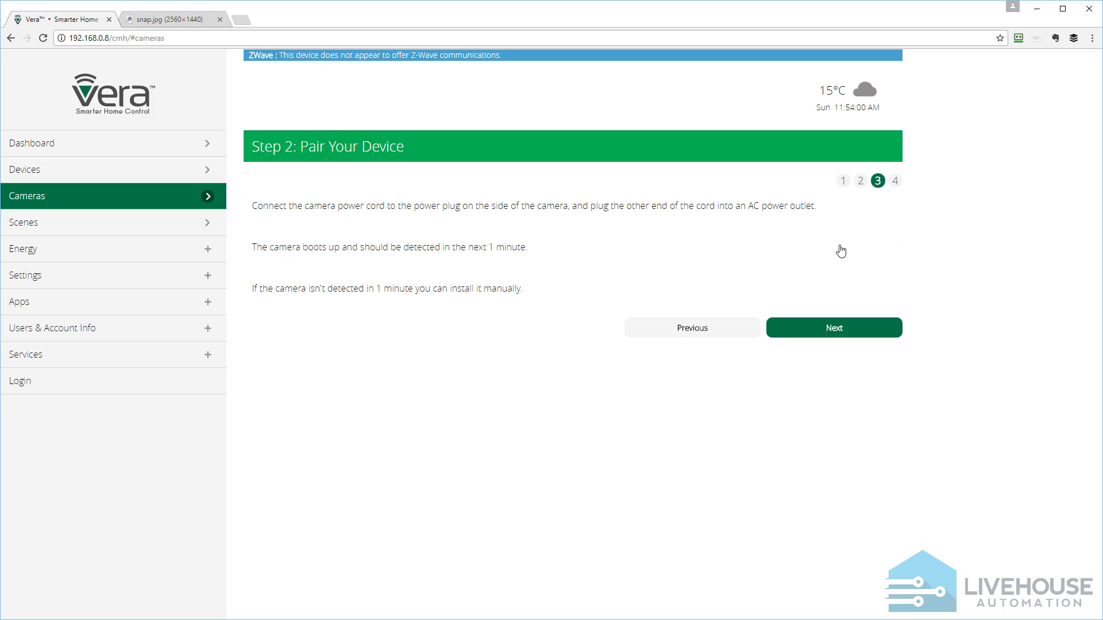
{"action": "right_click", "coordinate": [831, 273]}
{"action": "left_click", "coordinate": [780, 245]}
{"action": "left_click", "coordinate": [816, 332]}
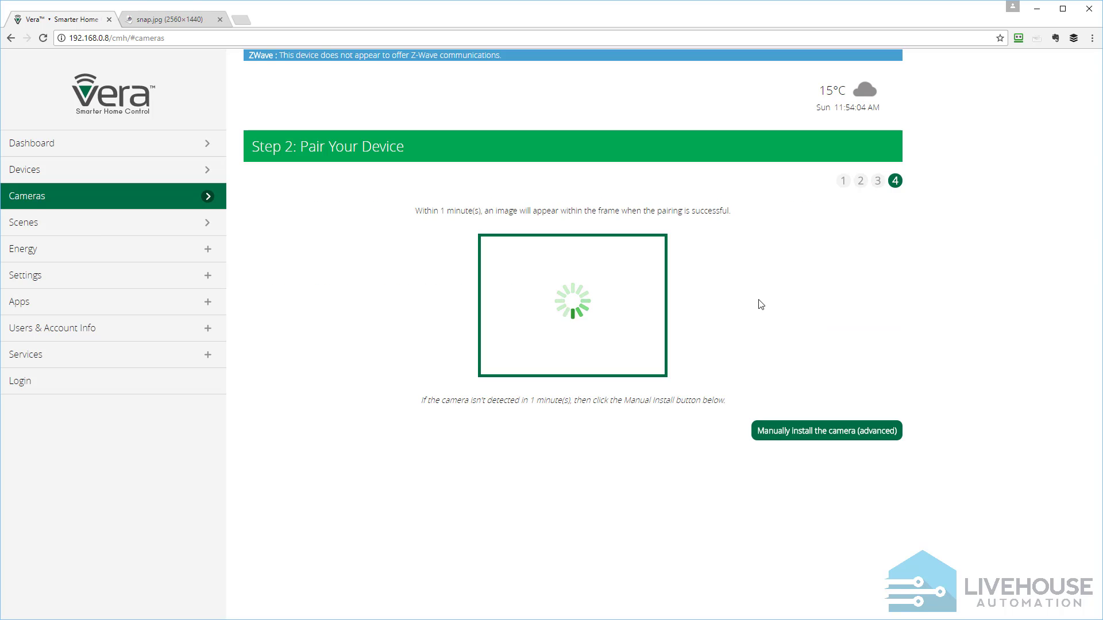
{"action": "left_click", "coordinate": [837, 438]}
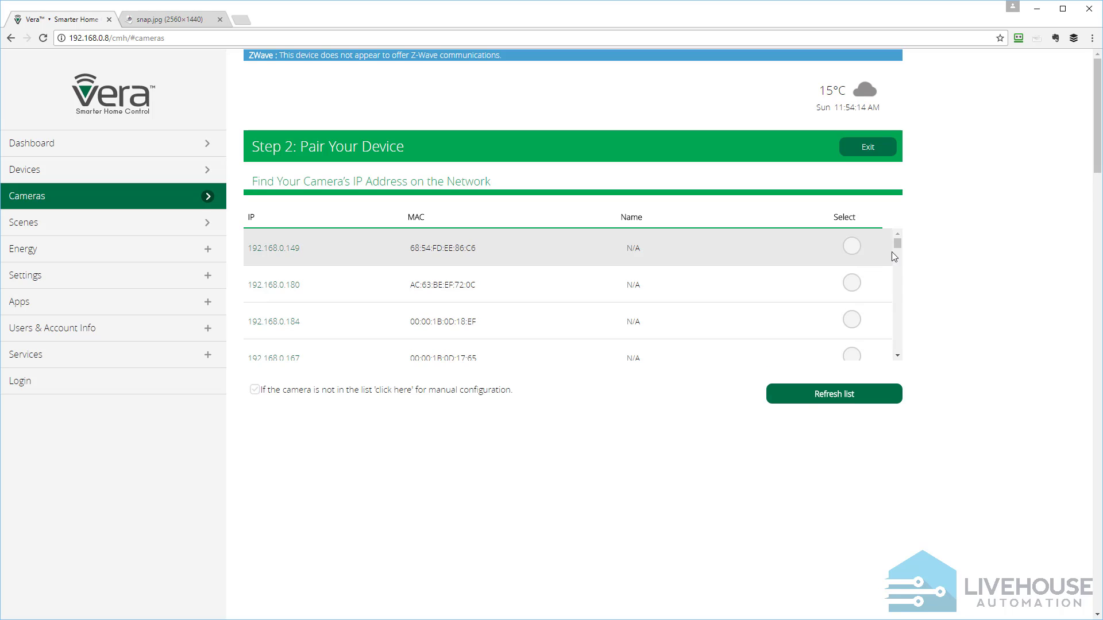
Check the list of network devices for the camera's IP address and enable manual configuration
{"action": "left_click_drag", "start_coordinate": [898, 245], "coordinate": [901, 281]}
{"action": "scroll", "coordinate": [636, 350], "scroll_direction": "down", "scroll_amount": 3}
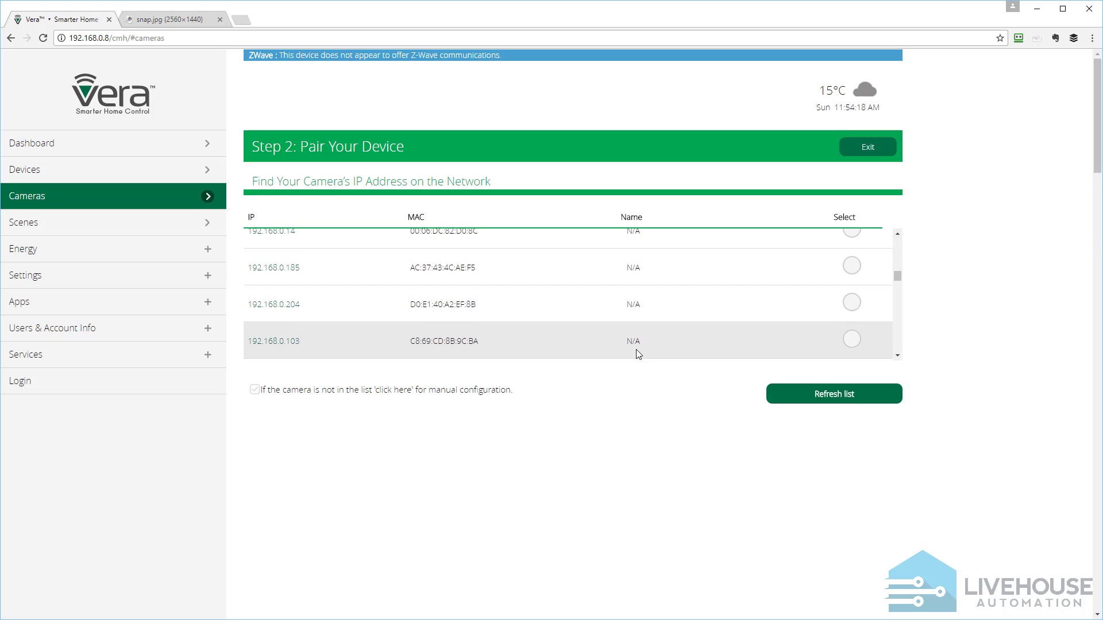
{"action": "scroll", "coordinate": [562, 281], "scroll_direction": "up", "scroll_amount": 3}
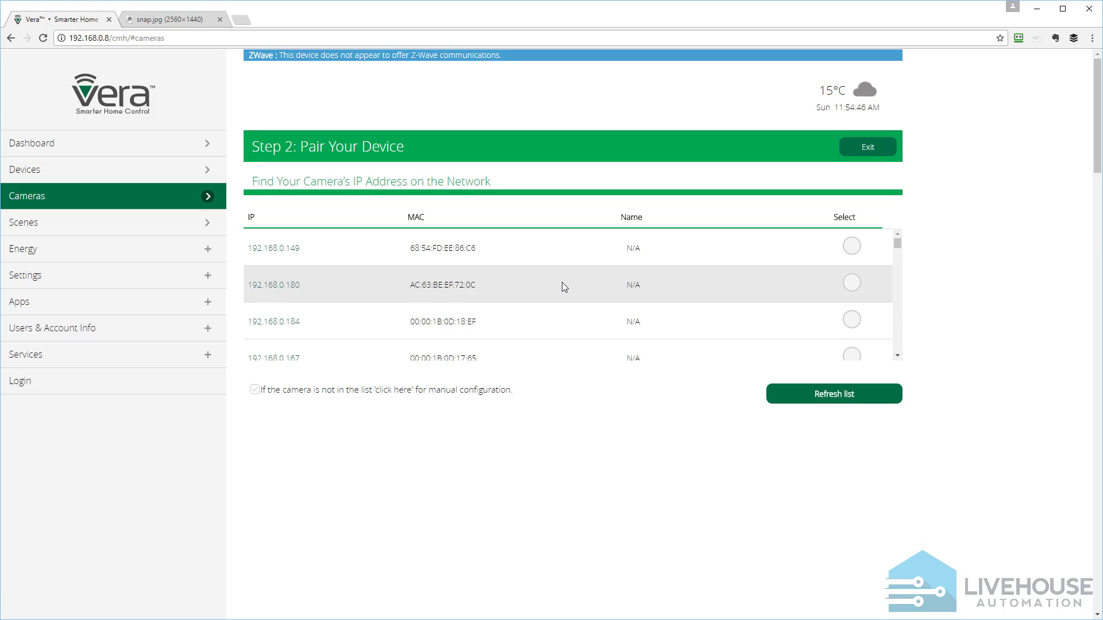
{"action": "scroll", "coordinate": [559, 360], "scroll_direction": "up", "scroll_amount": 3}
{"action": "left_click", "coordinate": [256, 390]}
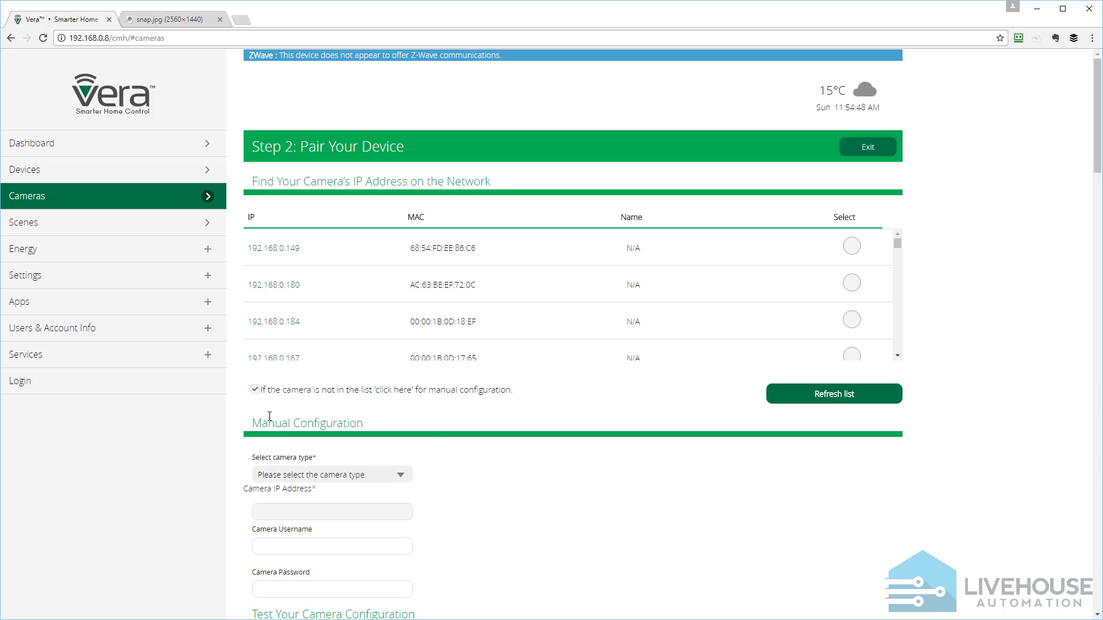
Choose Other IP camera as the camera type in the manual configuration
{"action": "scroll", "coordinate": [592, 513], "scroll_direction": "down", "scroll_amount": 2}
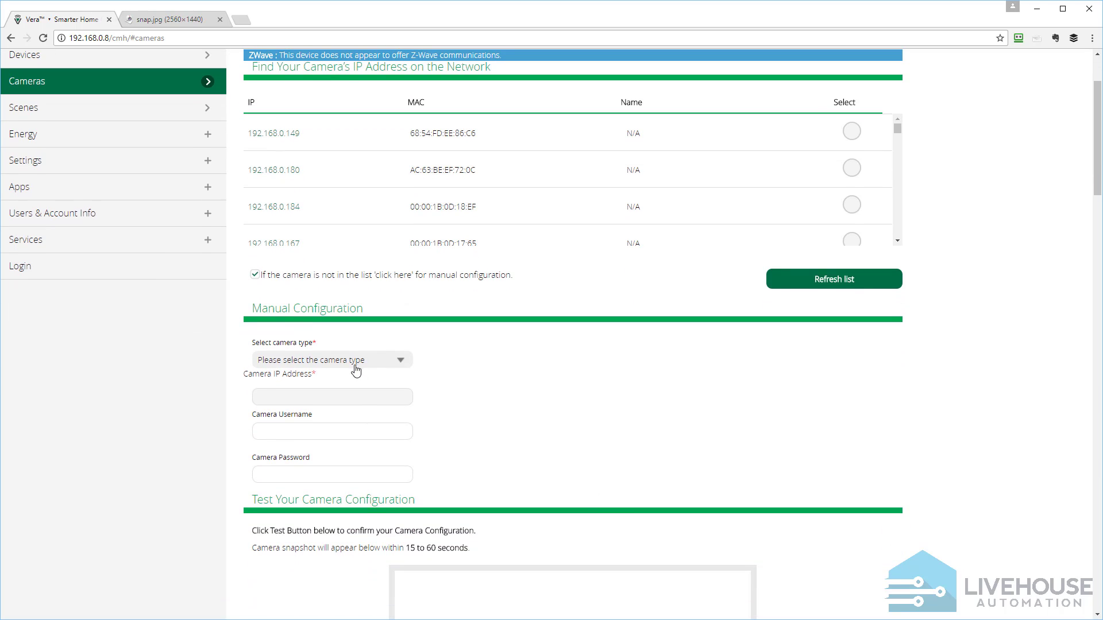
{"action": "left_click", "coordinate": [356, 360]}
{"action": "scroll", "coordinate": [370, 373], "scroll_direction": "down", "scroll_amount": 1}
{"action": "scroll", "coordinate": [381, 374], "scroll_direction": "down", "scroll_amount": 3}
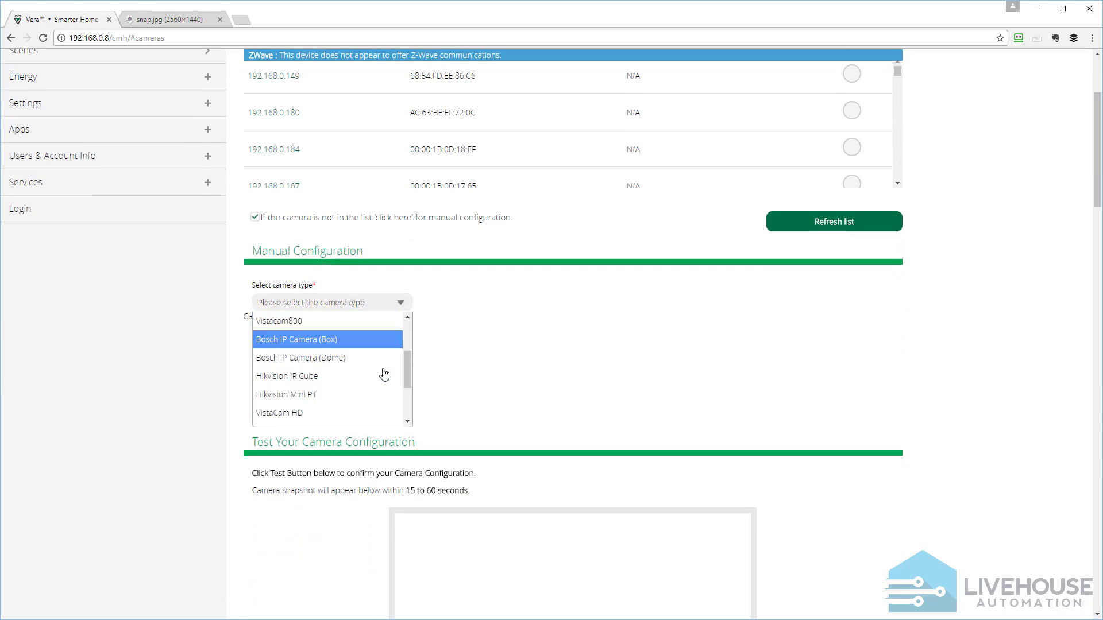
{"action": "scroll", "coordinate": [384, 375], "scroll_direction": "down", "scroll_amount": 3}
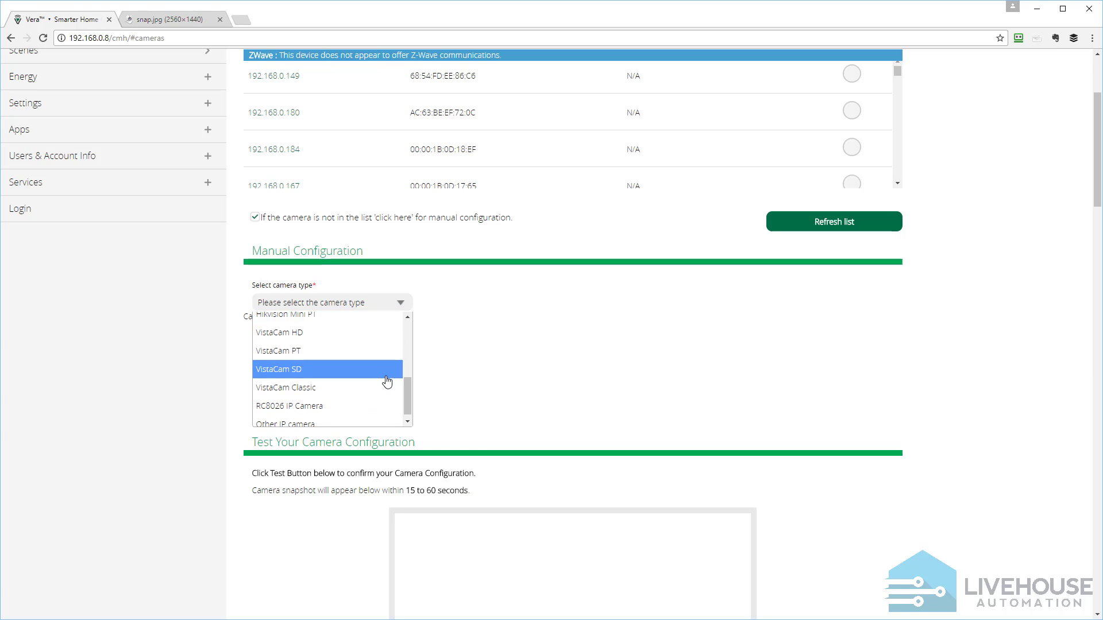
{"action": "left_click", "coordinate": [322, 417]}
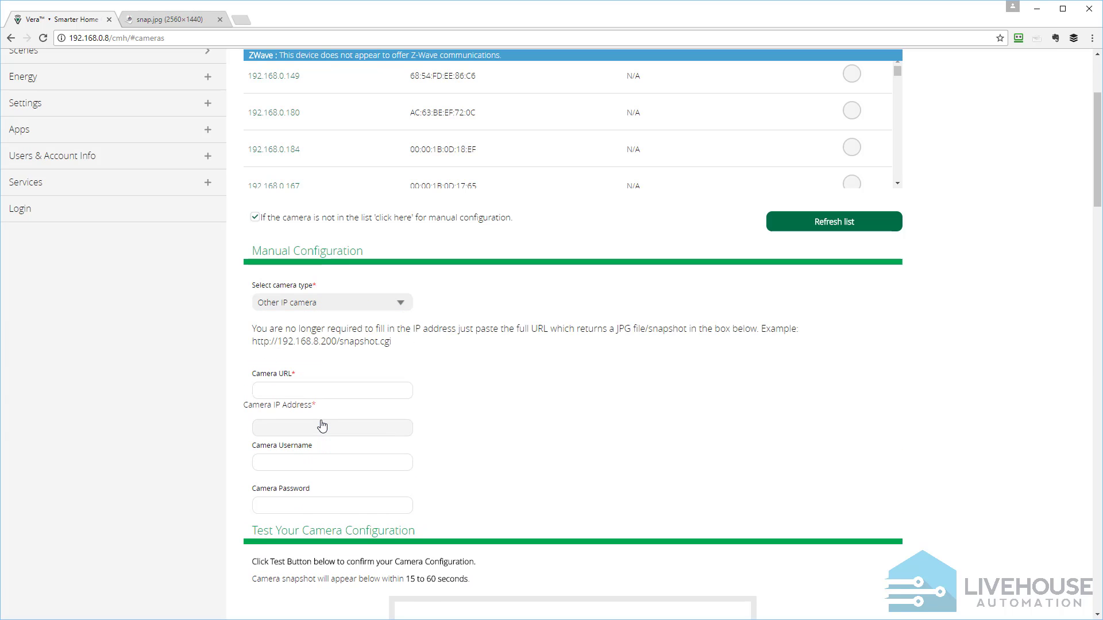
{"action": "left_click", "coordinate": [356, 391]}
{"action": "type", "text": "http://192.168"}
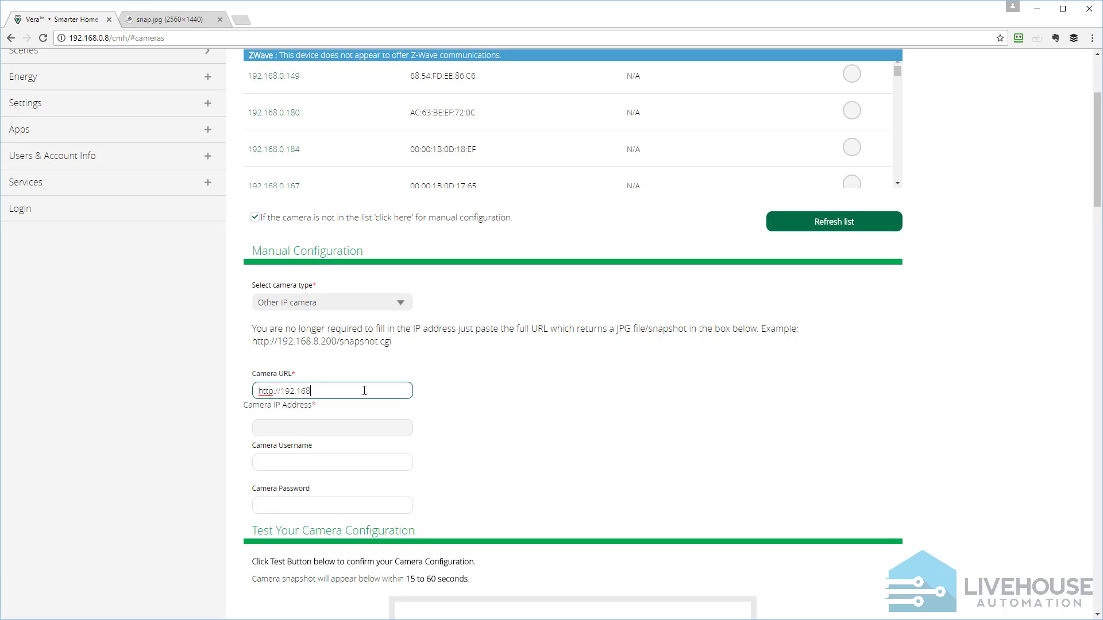
{"action": "type", "text": ".0.48/snap.jpg"}
Enter admin as the camera username and paste the camera password
{"action": "left_click", "coordinate": [388, 462]}
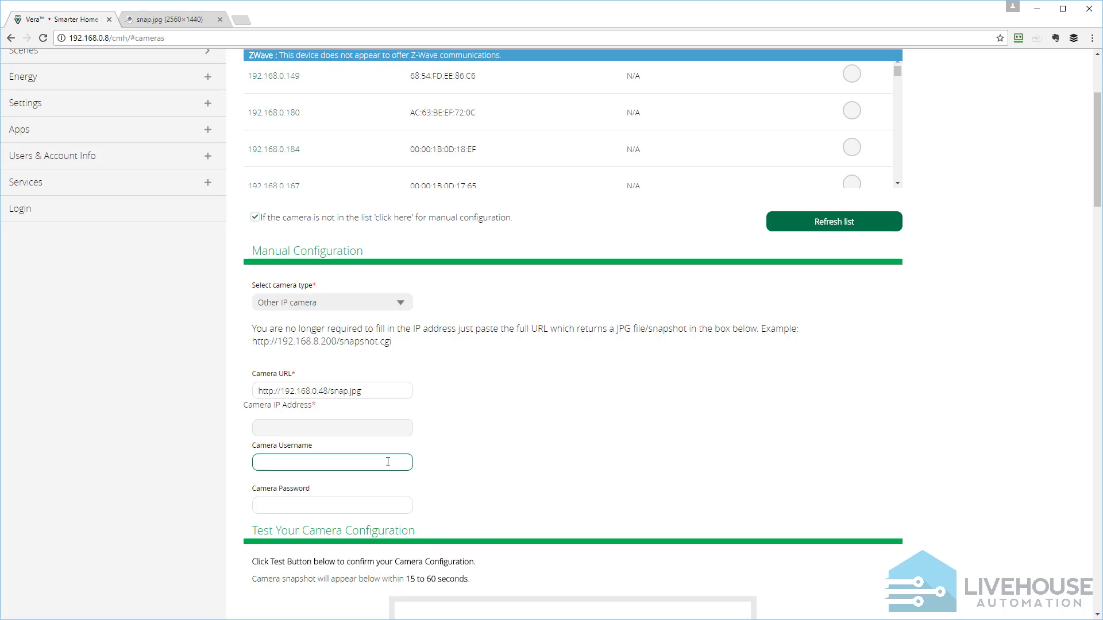
{"action": "type", "text": "admin"}
{"action": "key", "text": "Tab"}
{"action": "key", "text": "ctrl+v"}
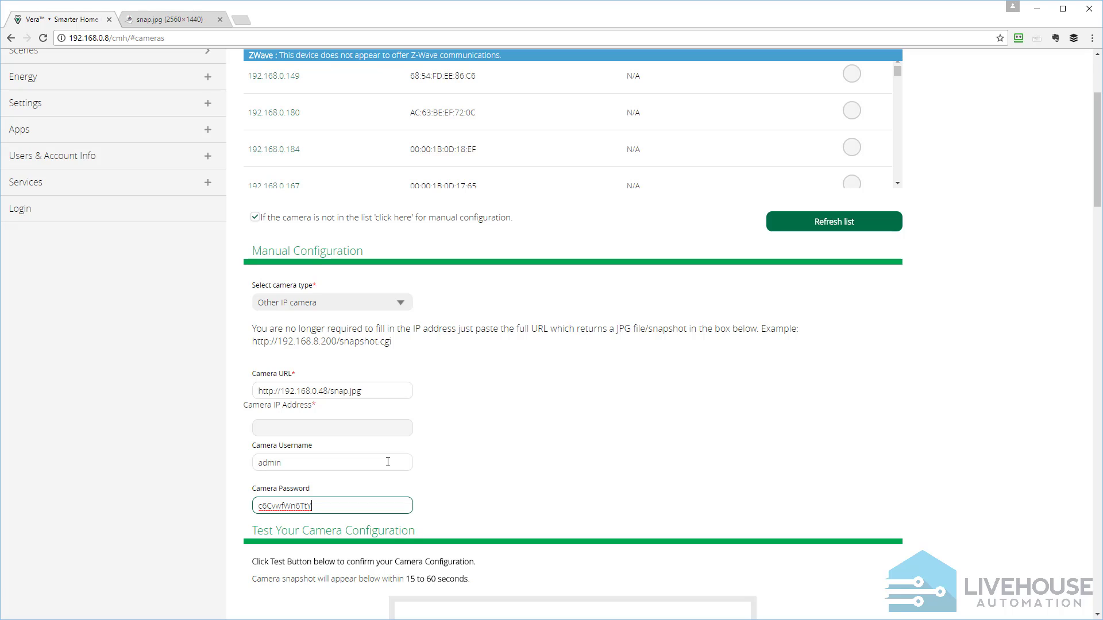
{"action": "left_click", "coordinate": [497, 512]}
Test the camera configuration to load a snapshot from the camera
{"action": "scroll", "coordinate": [497, 511], "scroll_direction": "down", "scroll_amount": 3}
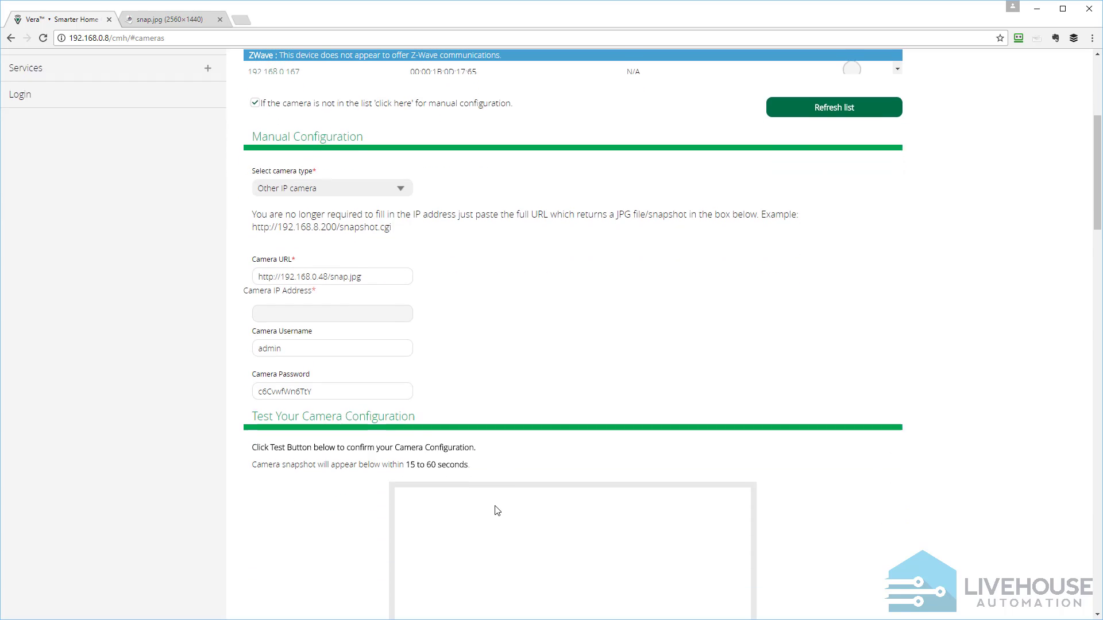
{"action": "scroll", "coordinate": [498, 512], "scroll_direction": "down", "scroll_amount": 4}
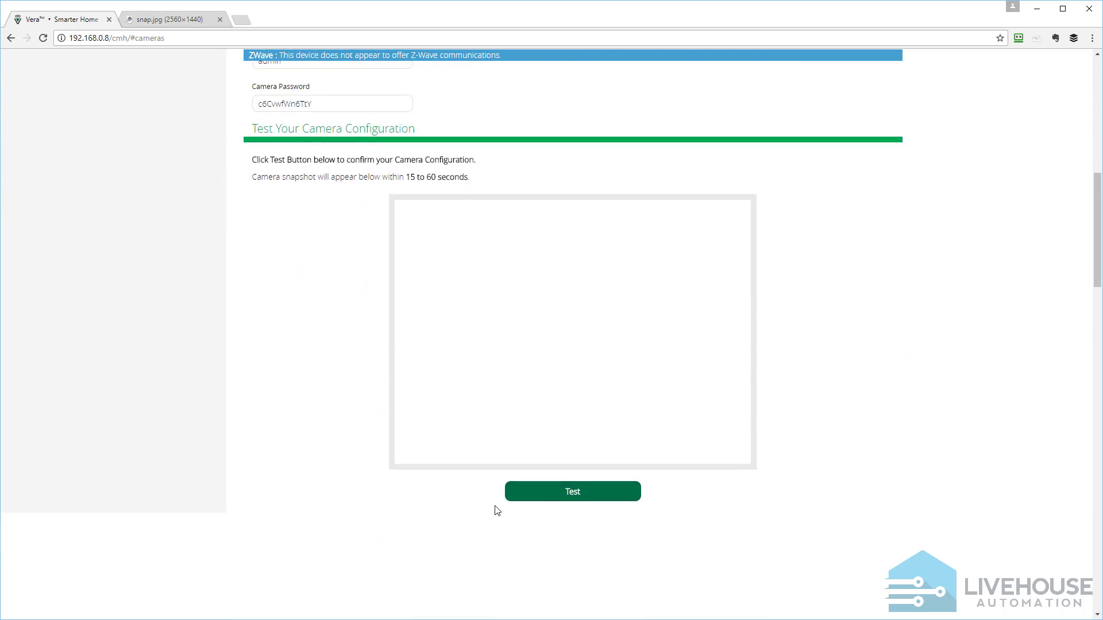
{"action": "left_click", "coordinate": [565, 502]}
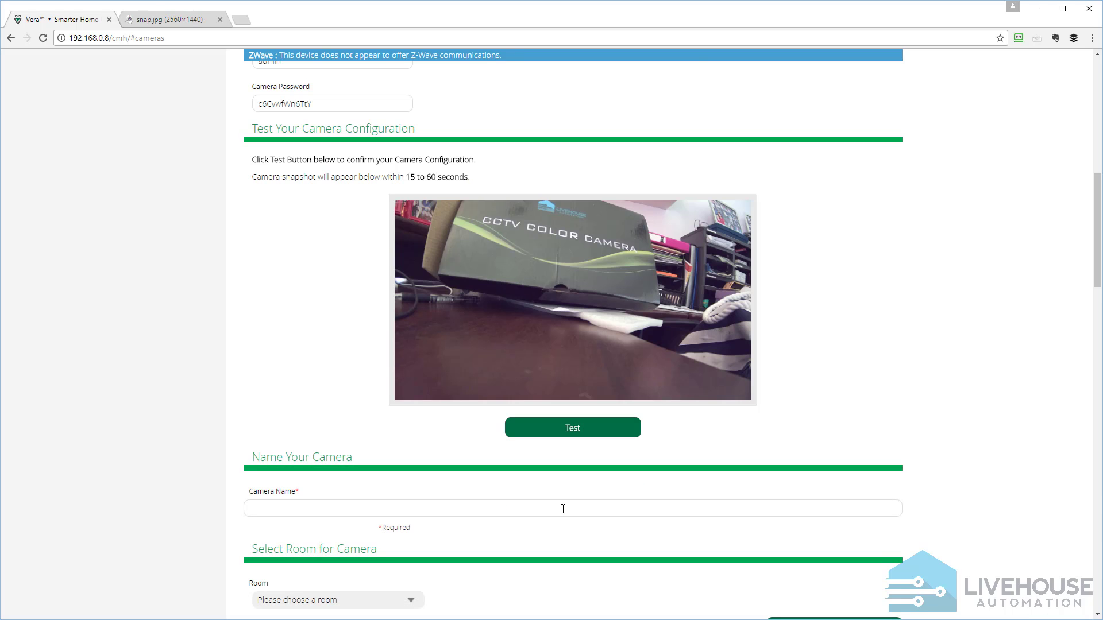
Name the camera Front Yard Camera
{"action": "left_click", "coordinate": [563, 509]}
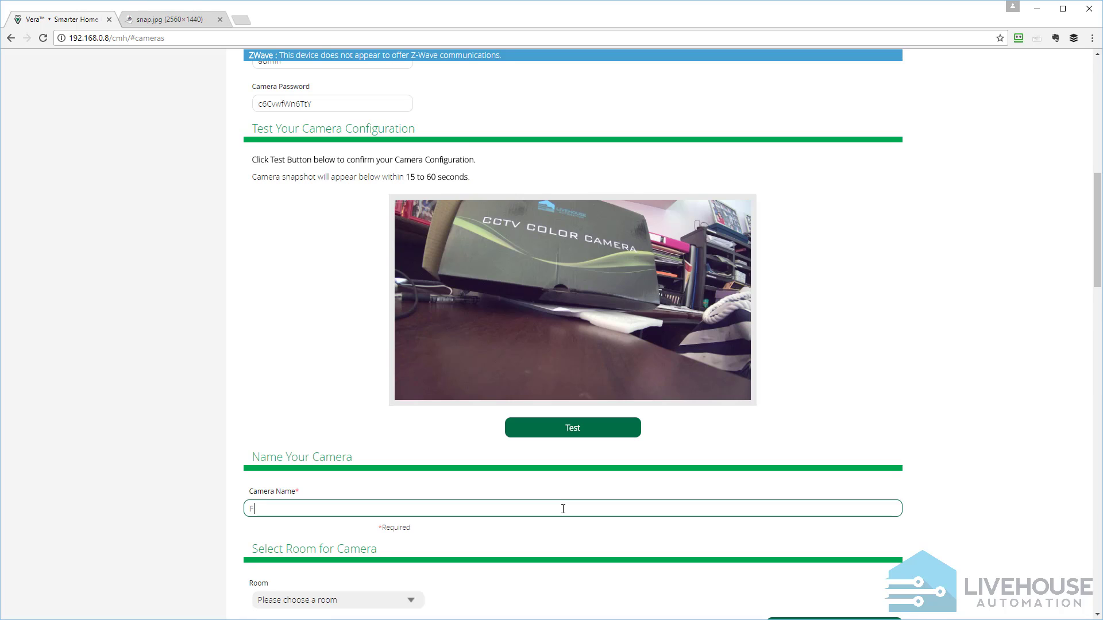
{"action": "type", "text": "Front Yard Camera"}
Assign the camera to the Cameras room and submit the pairing setup
{"action": "scroll", "coordinate": [545, 536], "scroll_direction": "down", "scroll_amount": 2}
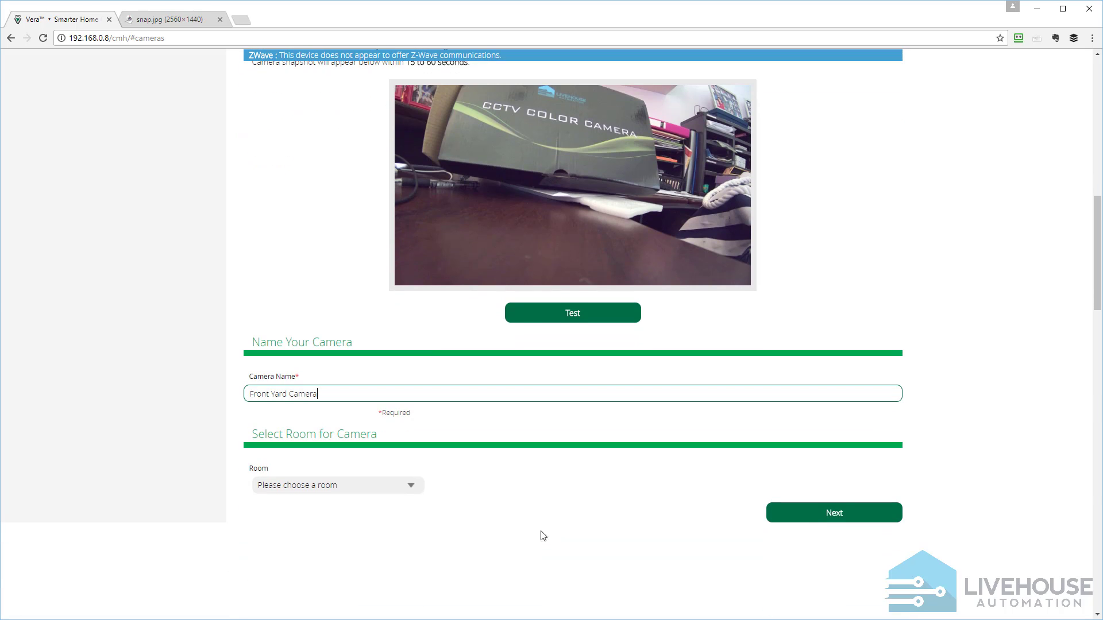
{"action": "left_click", "coordinate": [387, 488]}
{"action": "left_click", "coordinate": [378, 511]}
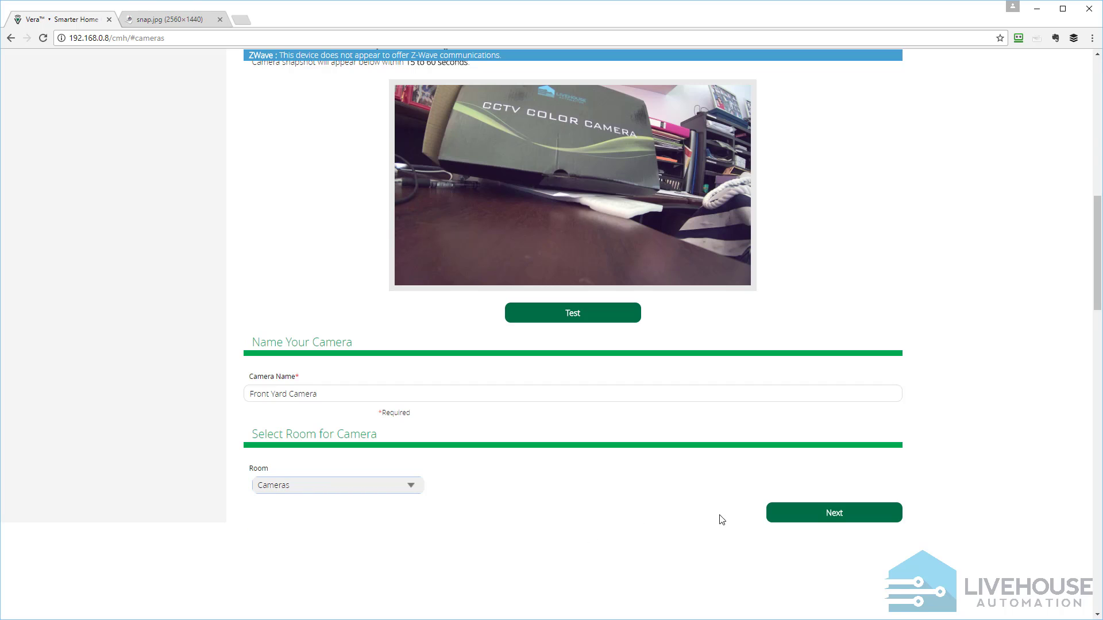
{"action": "left_click", "coordinate": [828, 516]}
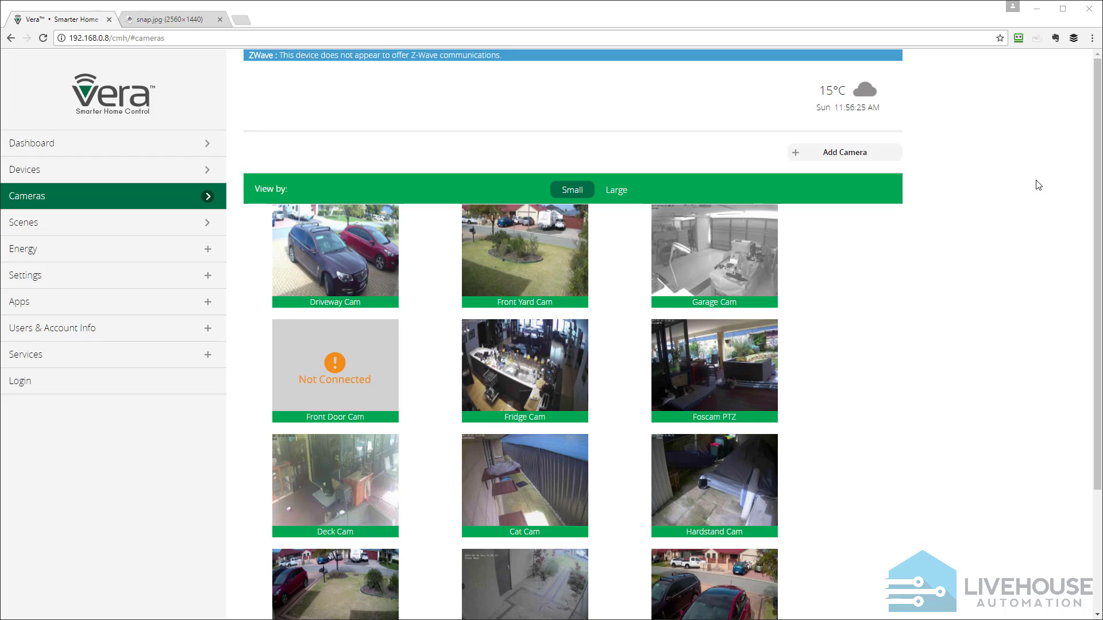
Open the live view of Front Yard Camera and dismiss the emulation mode message, hiding it for this camera
{"action": "scroll", "coordinate": [1038, 185], "scroll_direction": "down", "scroll_amount": 3}
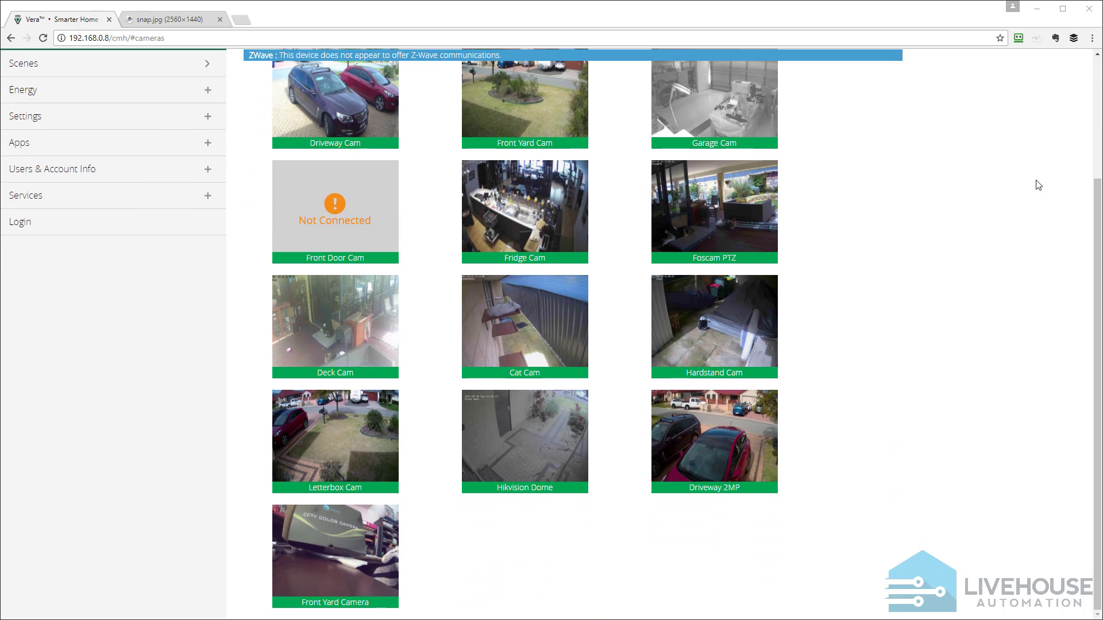
{"action": "left_click", "coordinate": [336, 548]}
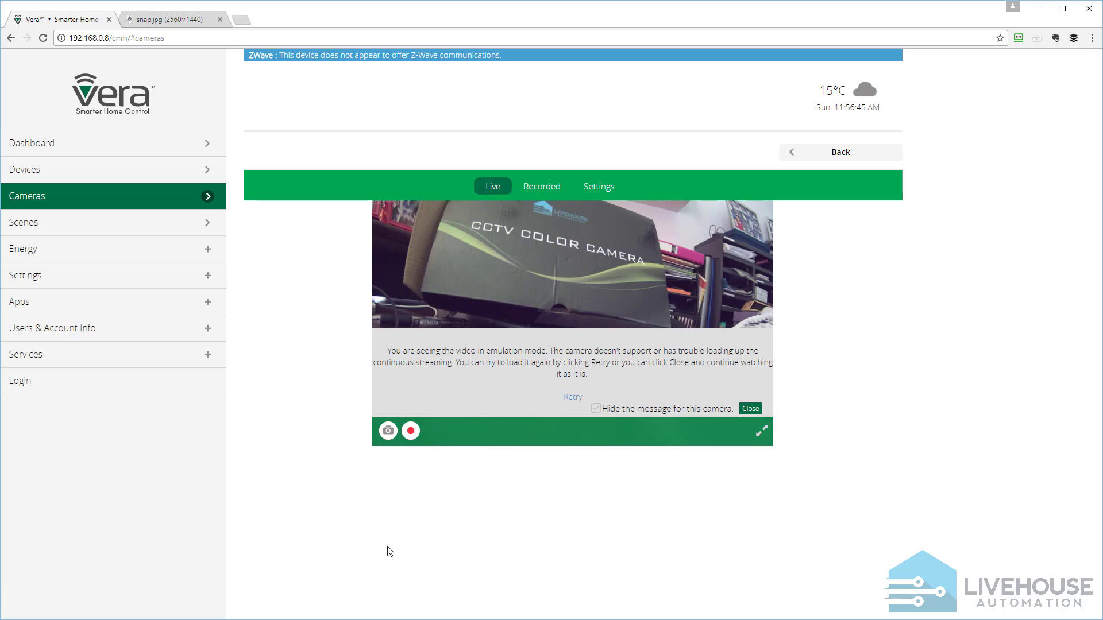
{"action": "left_click", "coordinate": [597, 409]}
{"action": "left_click", "coordinate": [748, 411]}
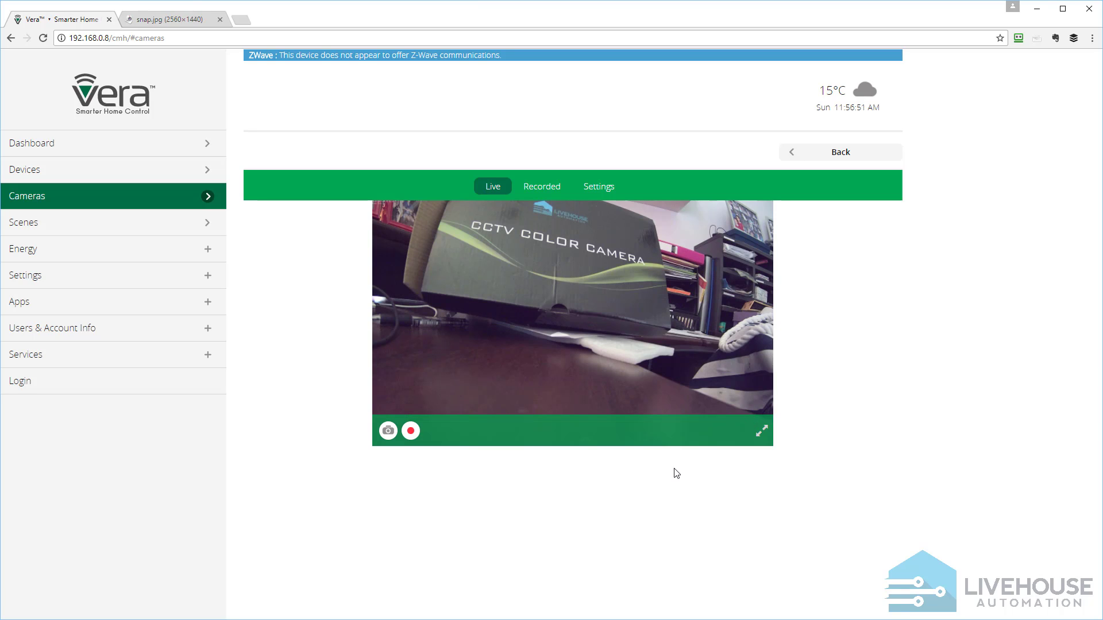
{"action": "mouse_move", "coordinate": [668, 329]}
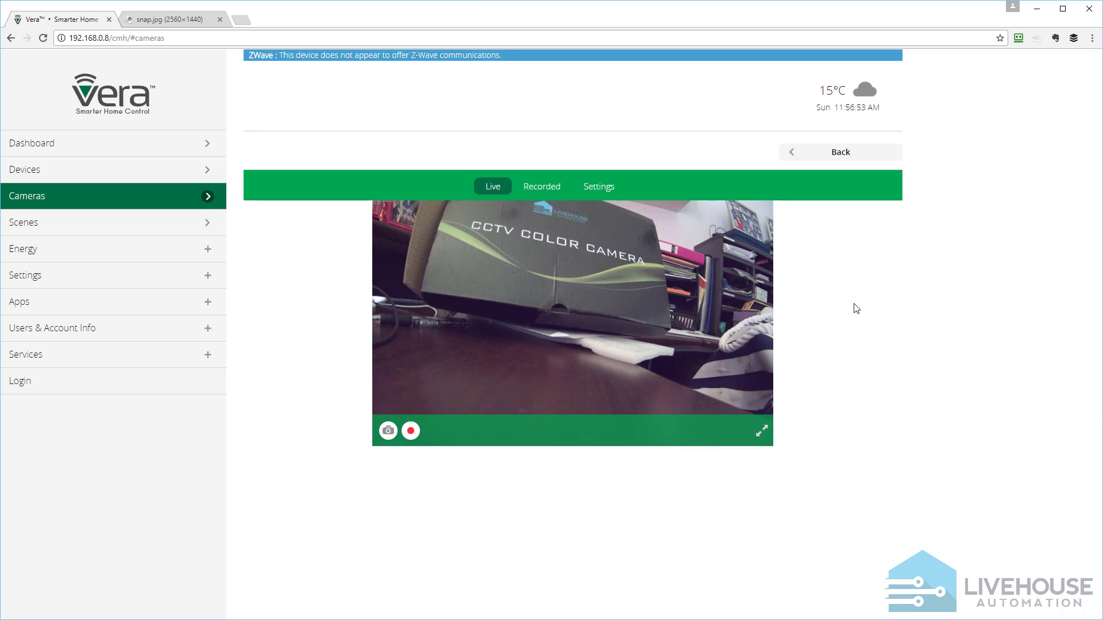